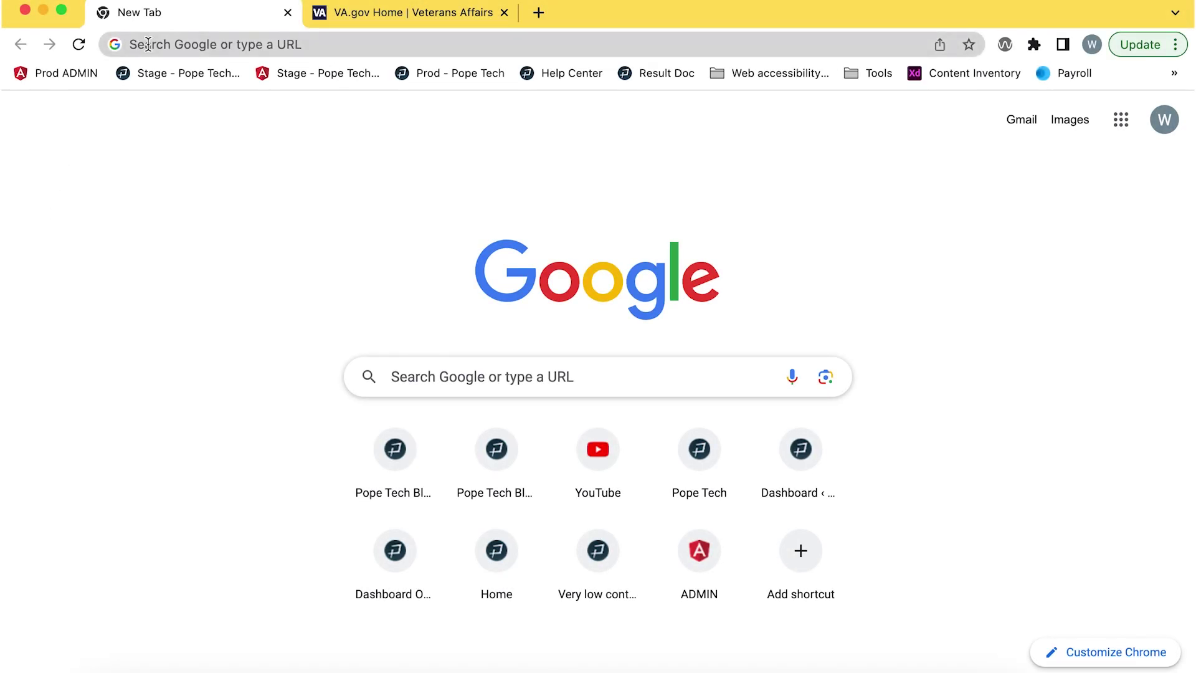
- Go to wave.webaim.org/extension to view the Chrome, Firefox and Edge extension links
click(148, 47)
text(wave.webaim.org)
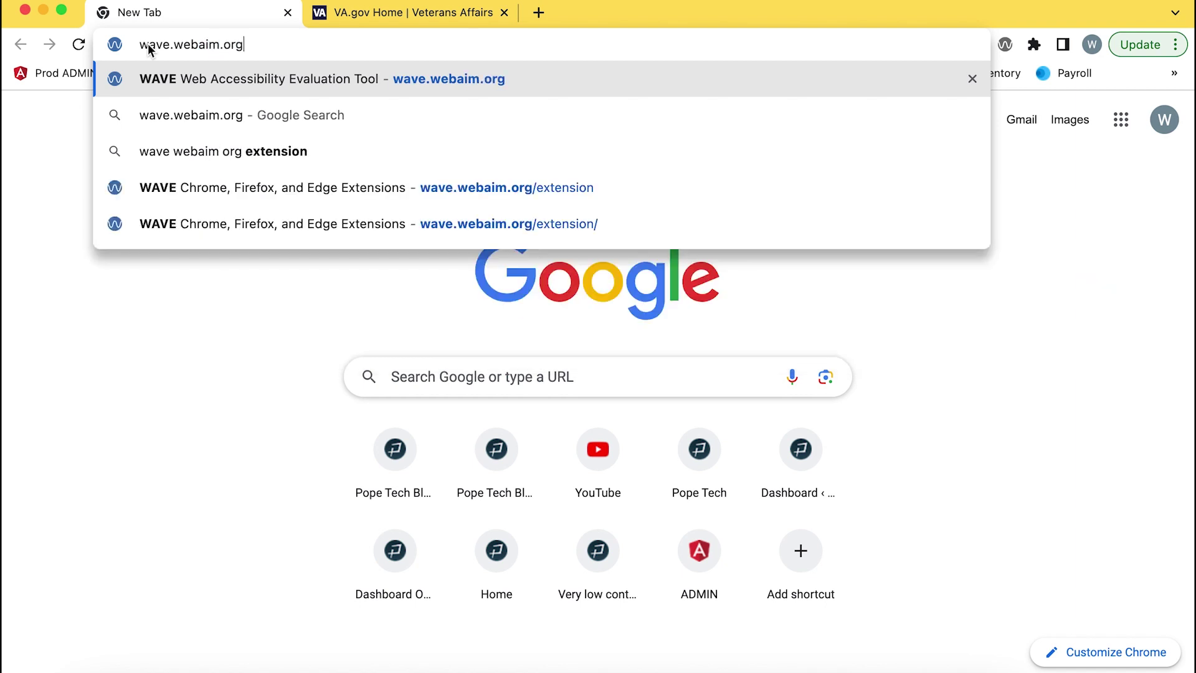
text(/extension)
key(Return)
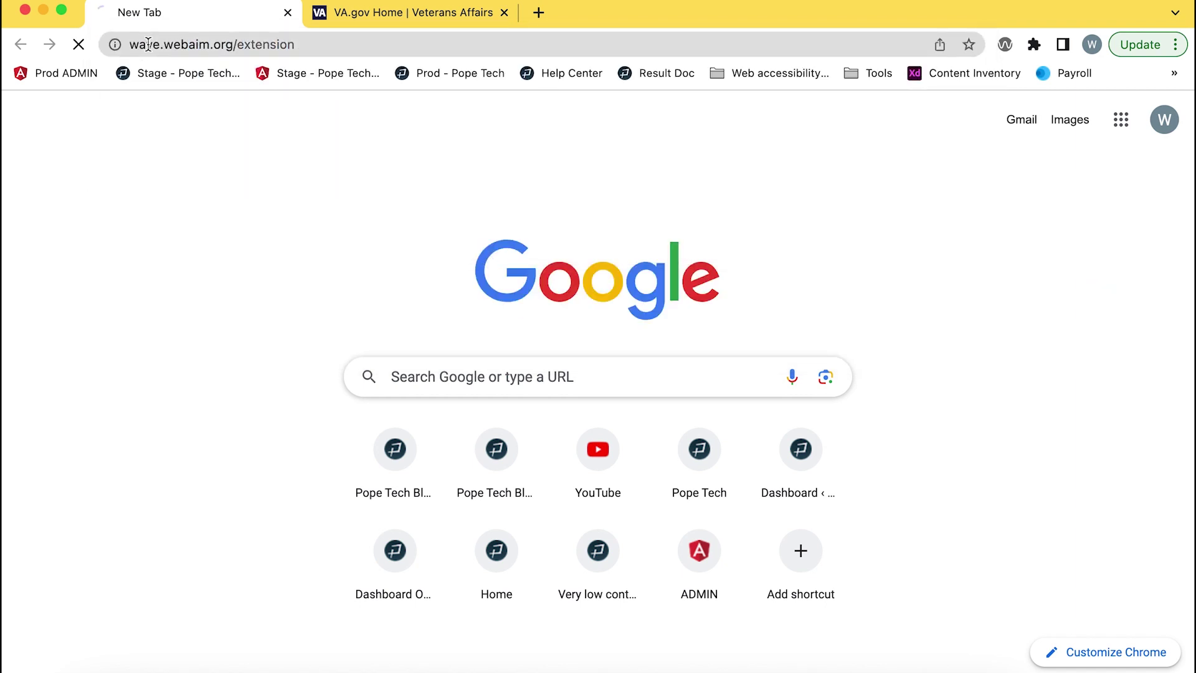
scroll(377, 319, down, 2)
scroll(377, 319, down, 2)
scroll(379, 326, down, 2)
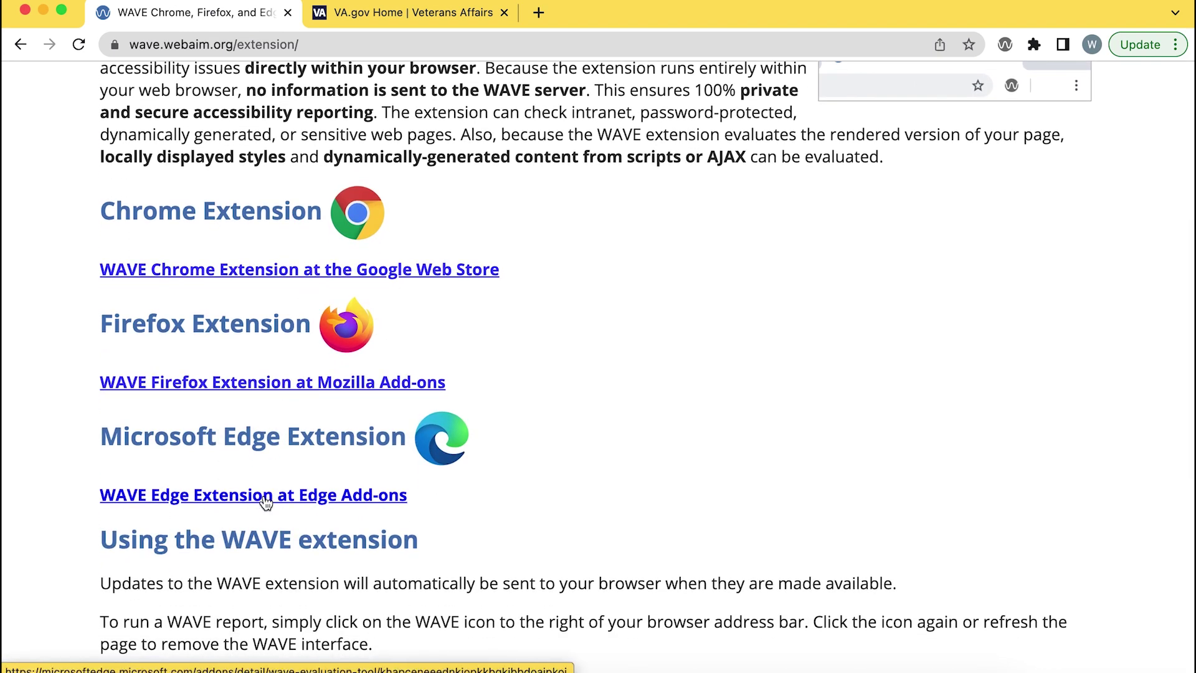
- Run WAVE on the VA.gov homepage and list its 2 alerts and 19 features in Details
click(445, 23)
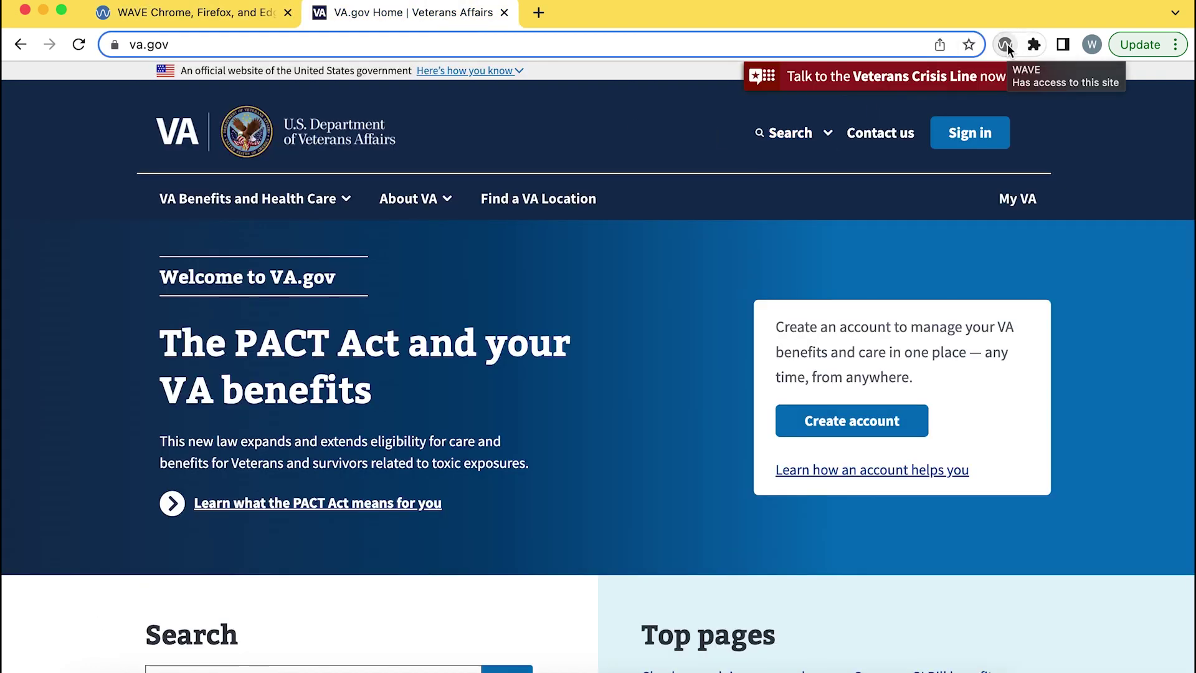
click(1004, 44)
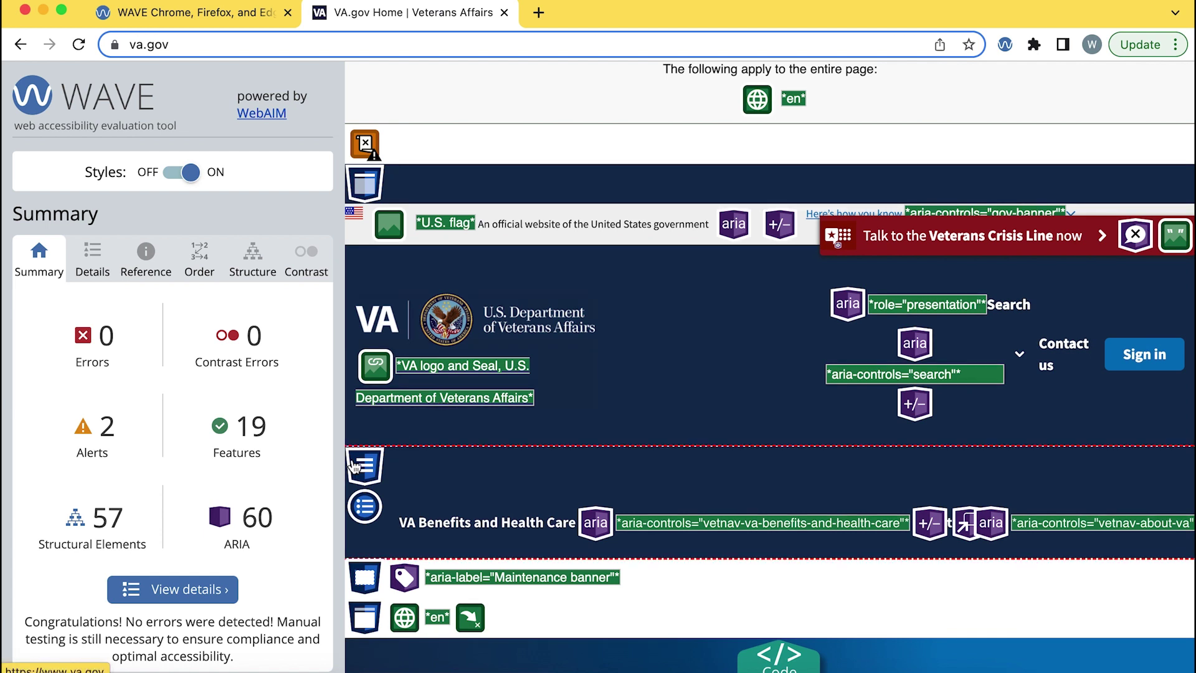
double_click(260, 519)
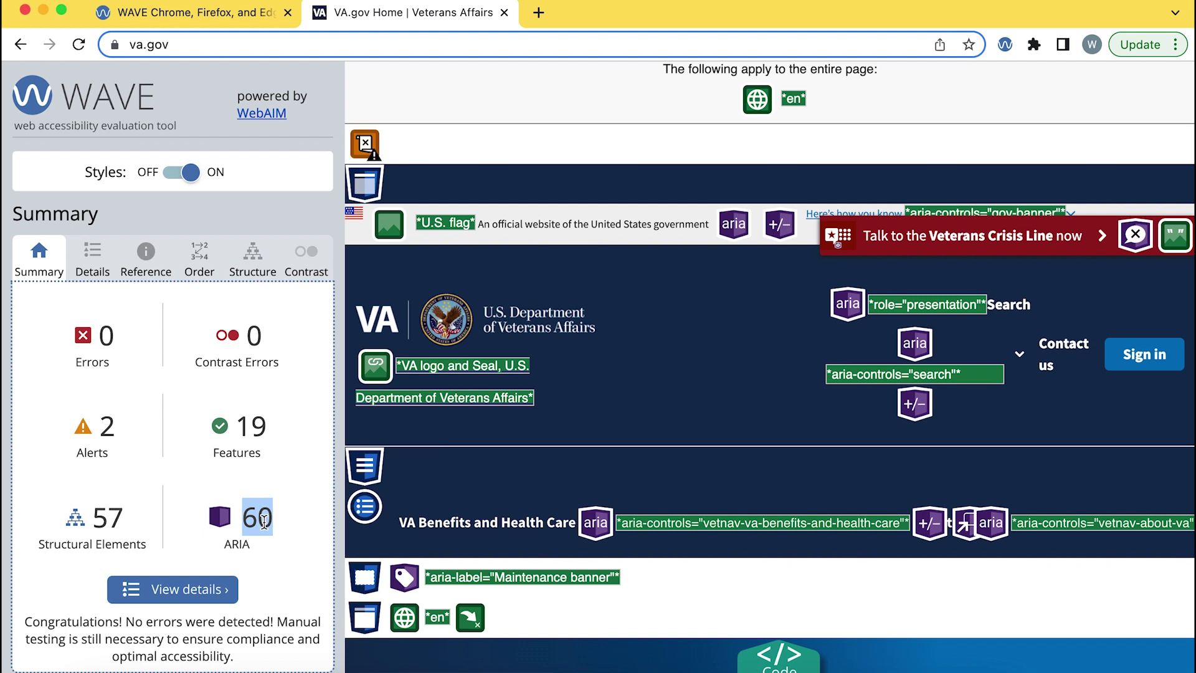
click(262, 521)
click(94, 258)
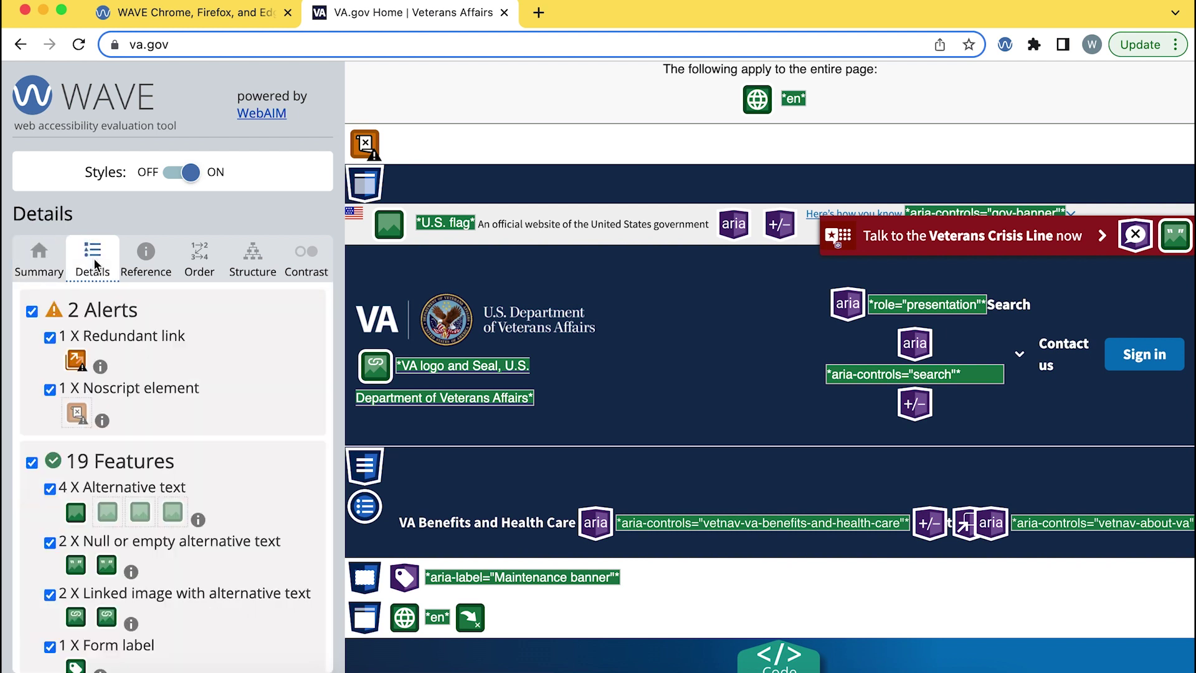
- Hide Alerts, Features and Structural Elements so only the 60 ARIA items stay marked
click(32, 311)
click(32, 356)
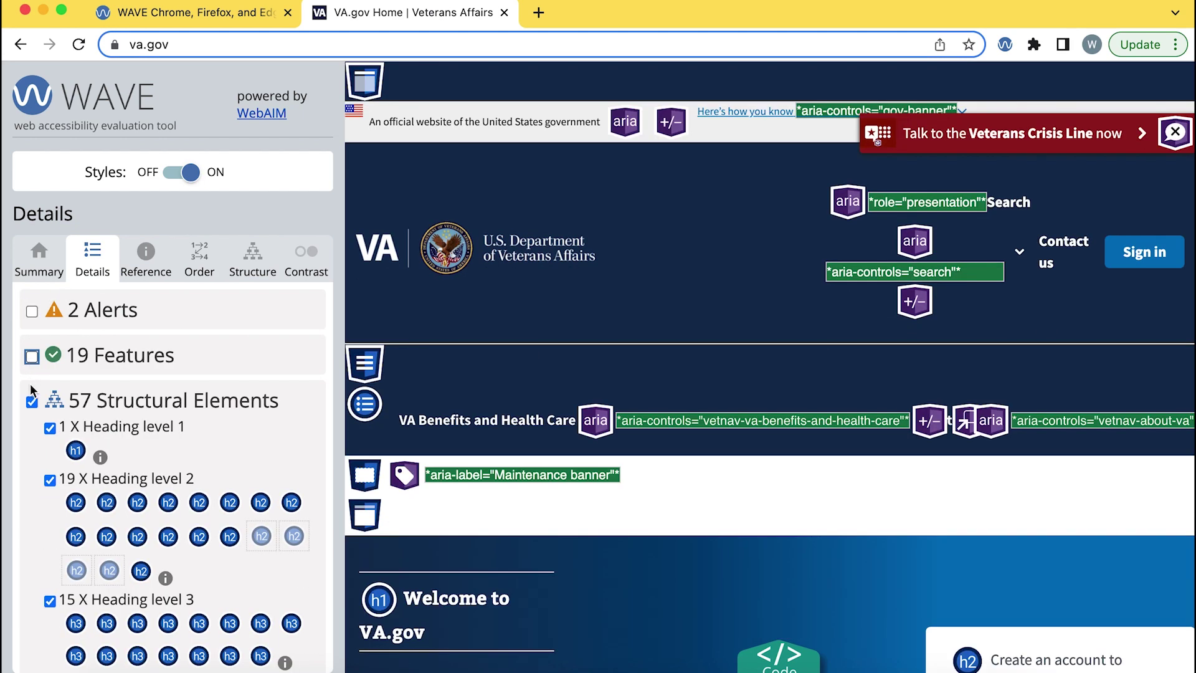
click(31, 400)
scroll(42, 558, down, 2)
scroll(42, 558, down, 1)
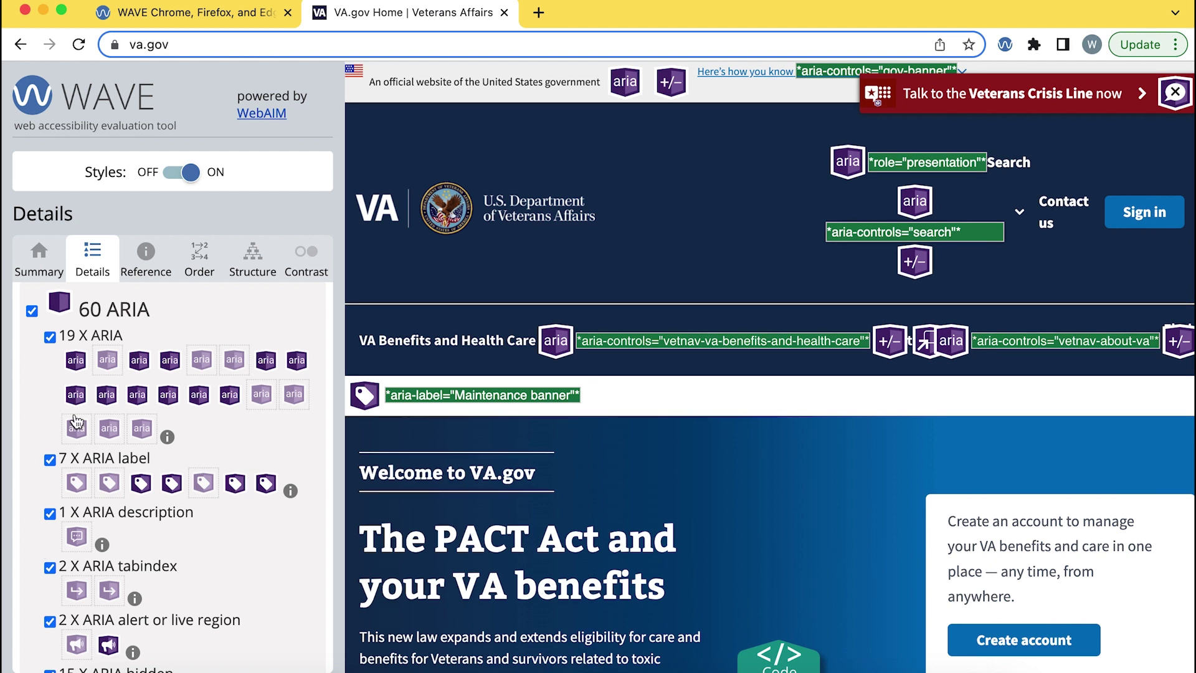
- Show the banner toggle button's code and highlight its aria-controls="gov-banner" attribute
click(80, 365)
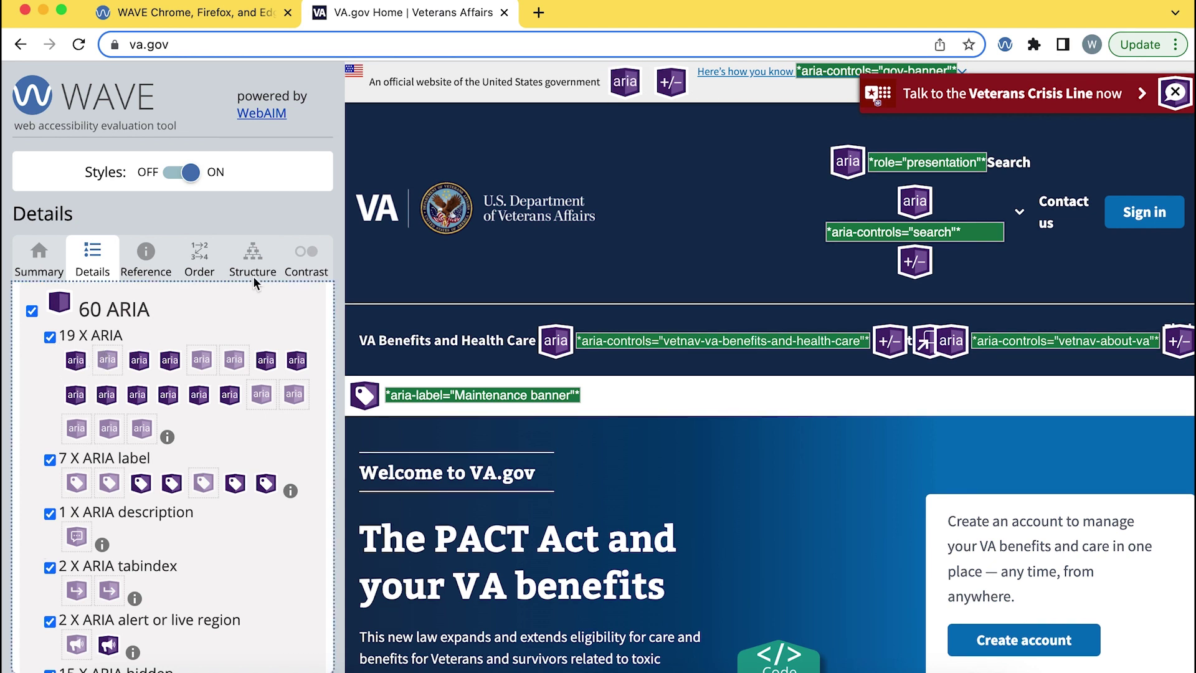
click(626, 94)
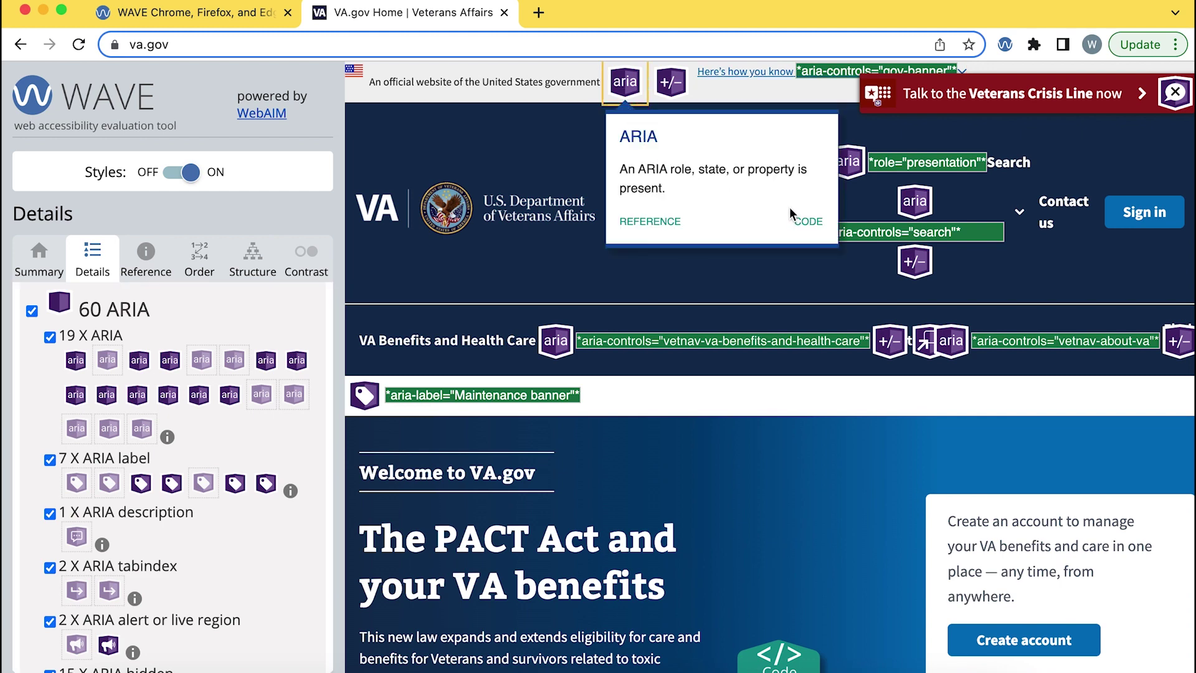
click(806, 228)
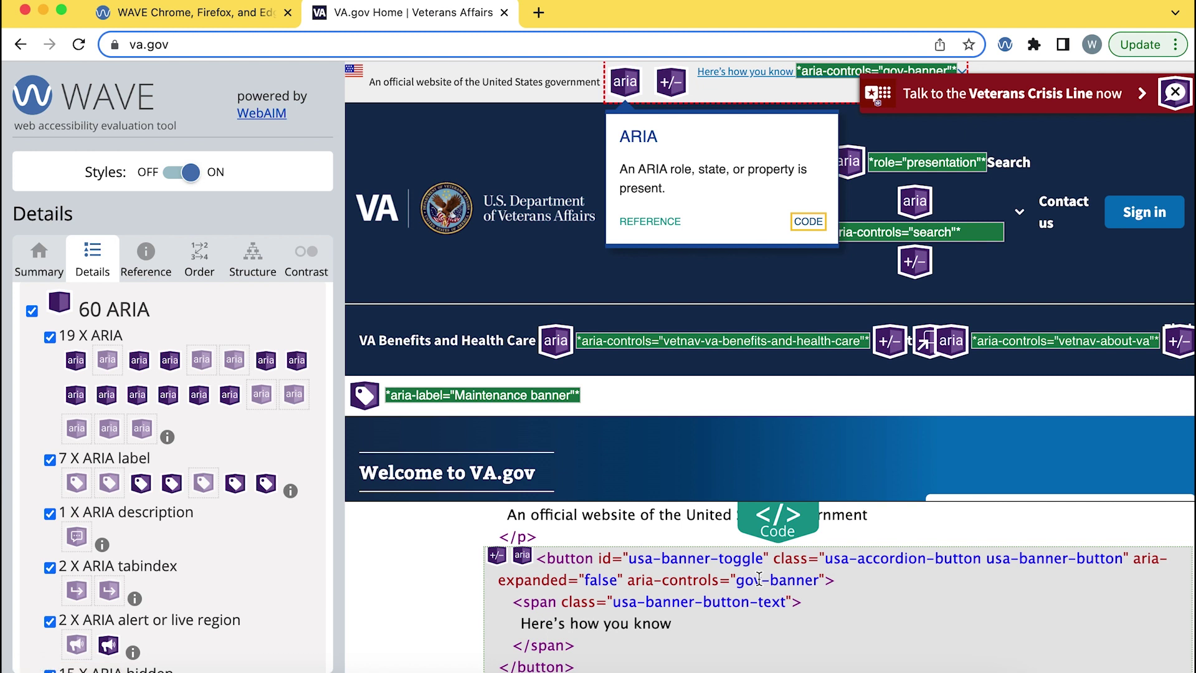
drag(831, 575, 1132, 554)
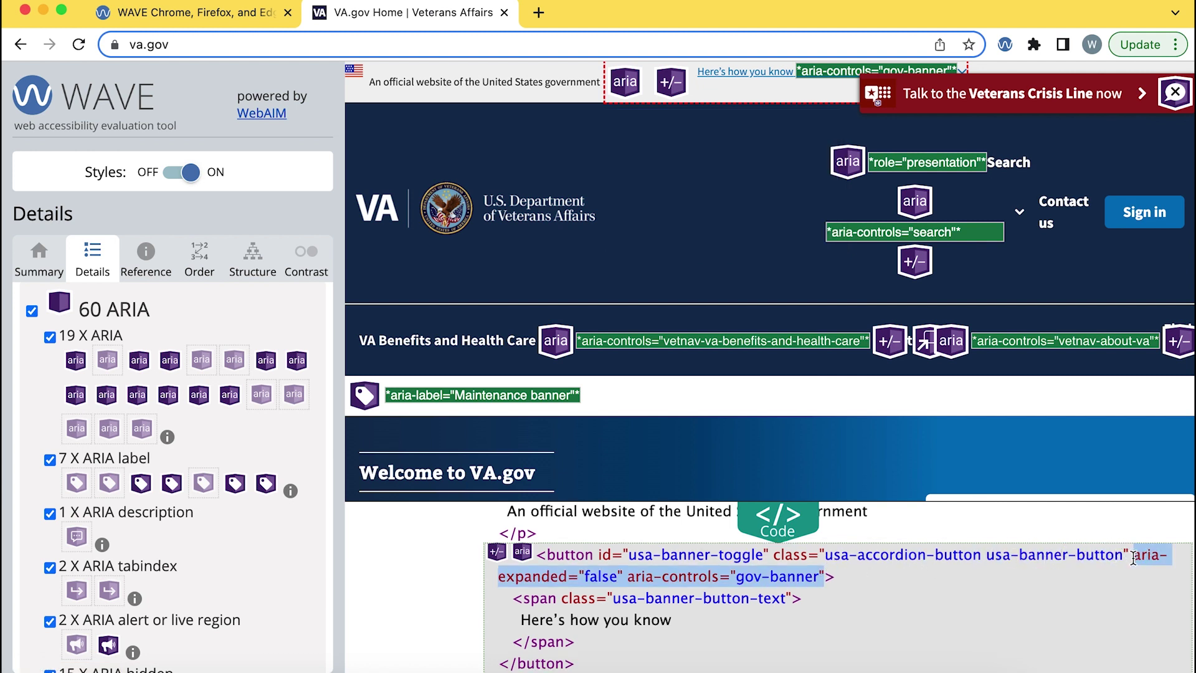
click(759, 572)
drag(628, 576, 827, 577)
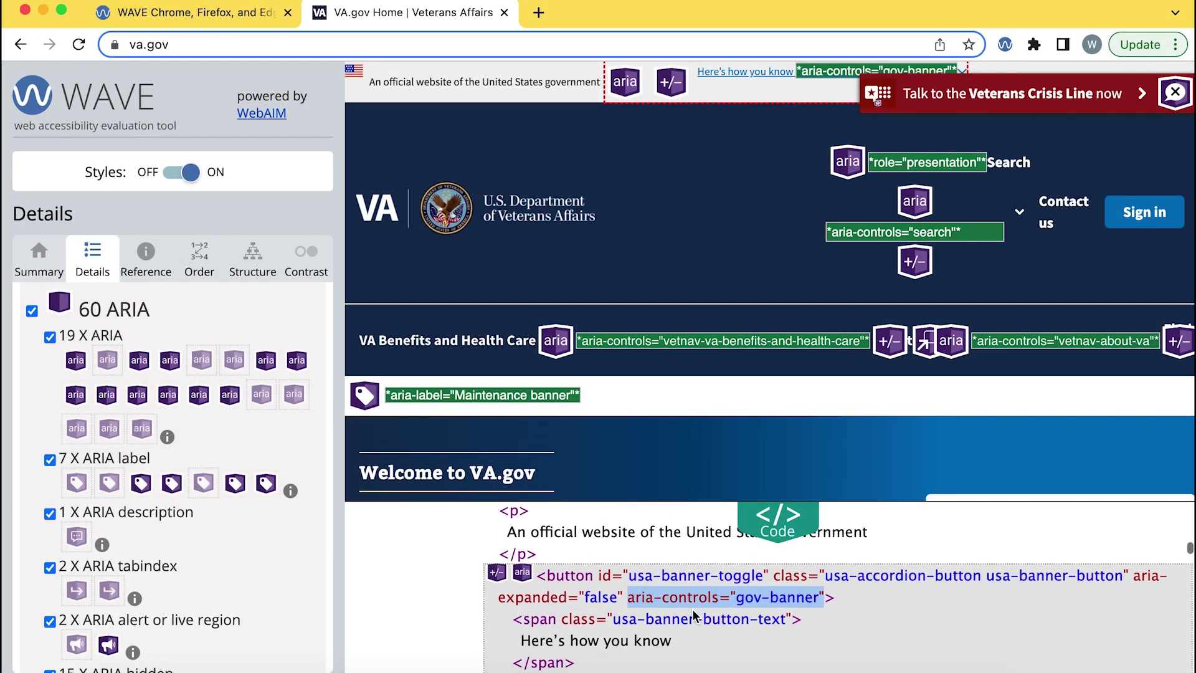
scroll(692, 609, down, 1)
scroll(692, 607, down, 5)
scroll(693, 613, down, 1)
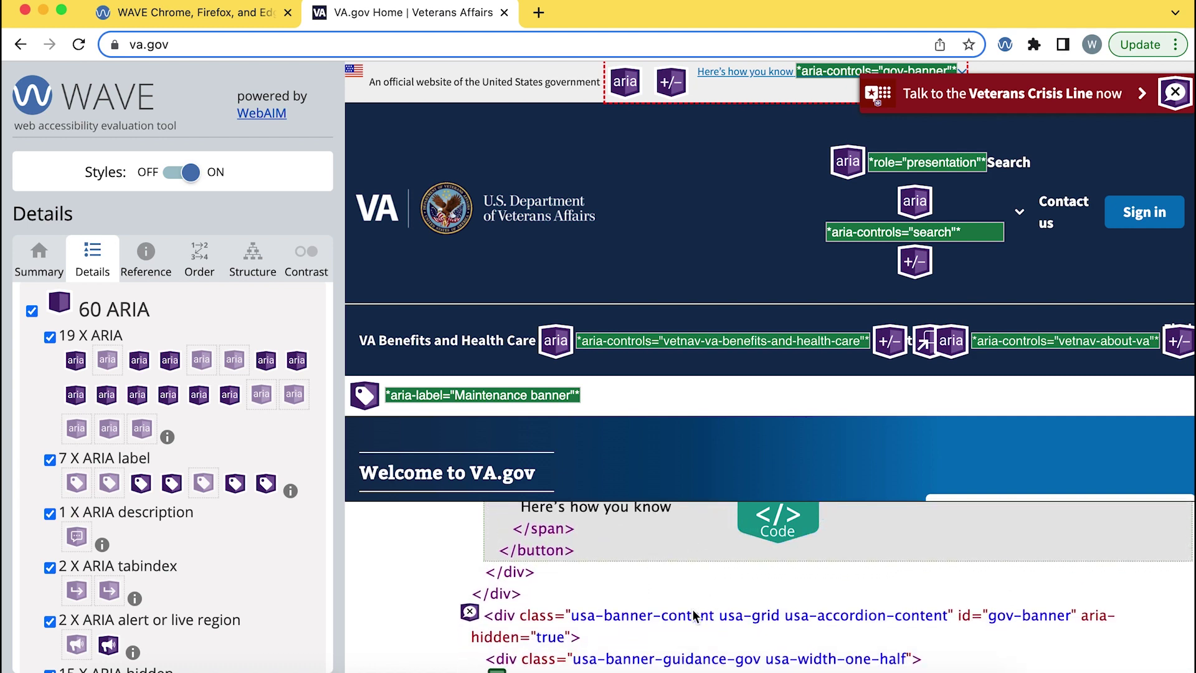
scroll(693, 614, down, 1)
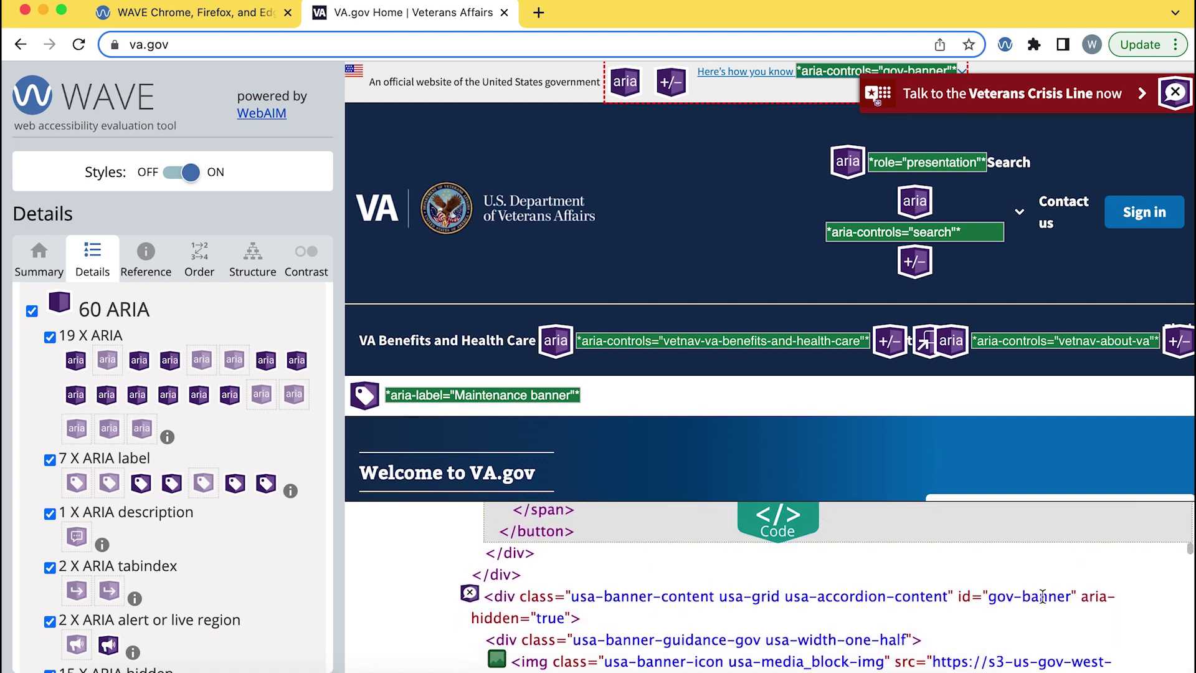
- Highlight the id="gov-banner" markup, then expand and re-collapse the 'Here's how you know' banner
click(1079, 597)
drag(1078, 597, 956, 595)
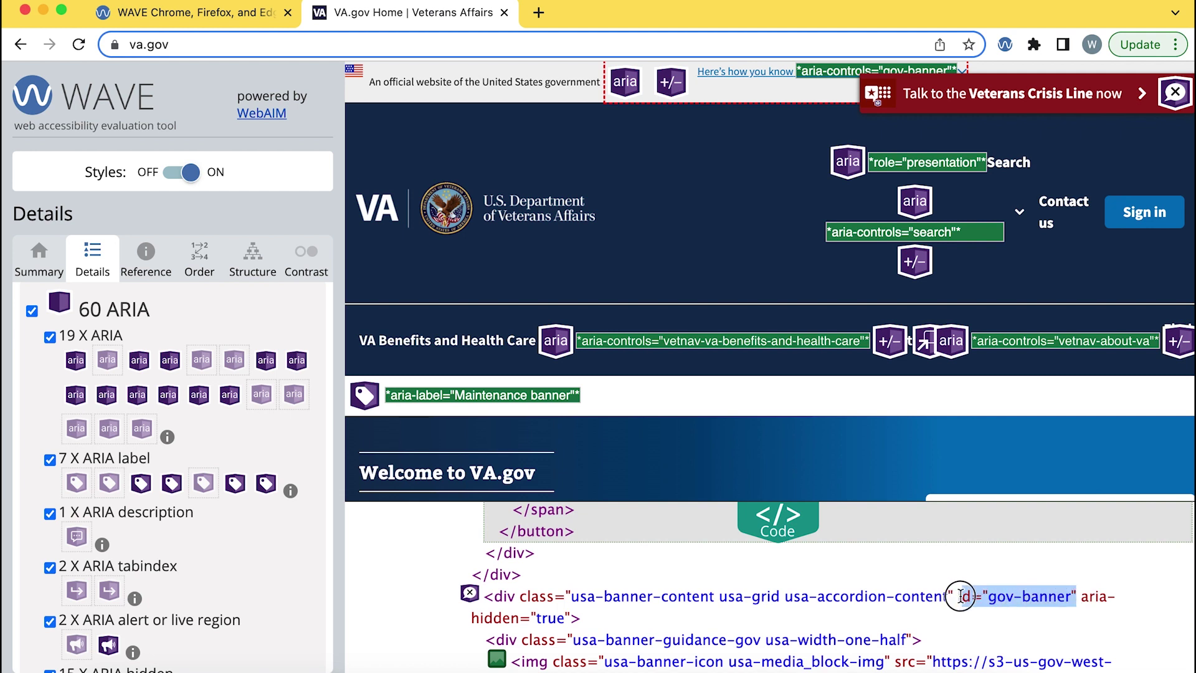
click(955, 594)
scroll(955, 595, up, 3)
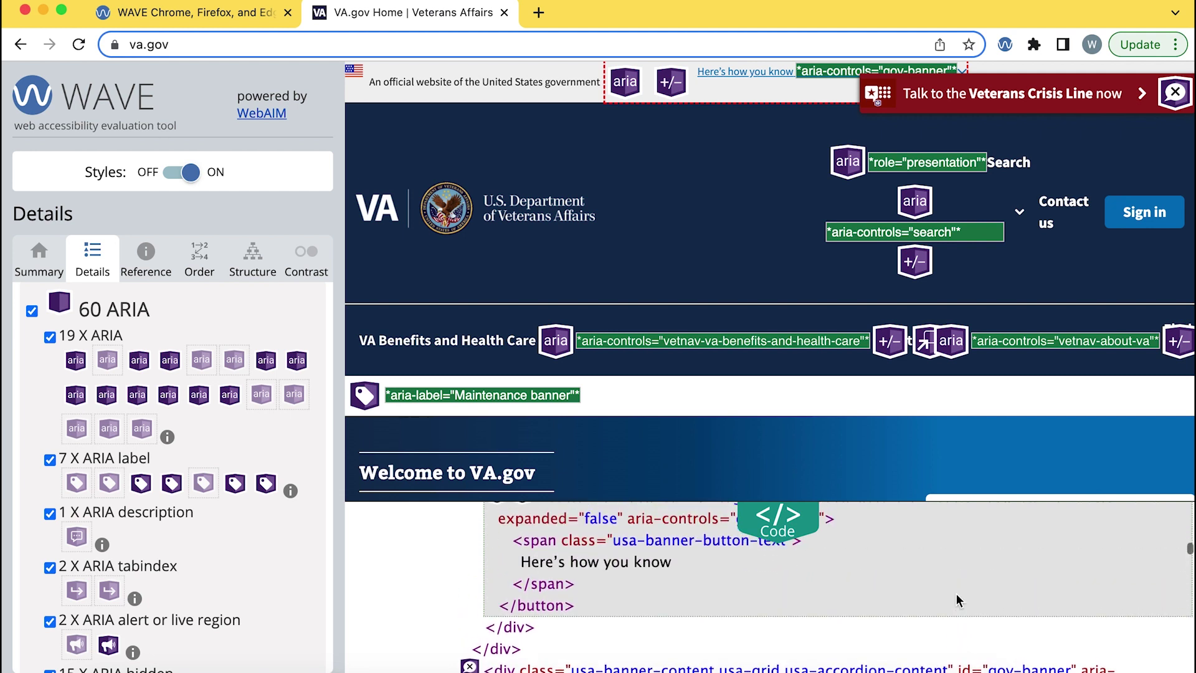
click(776, 82)
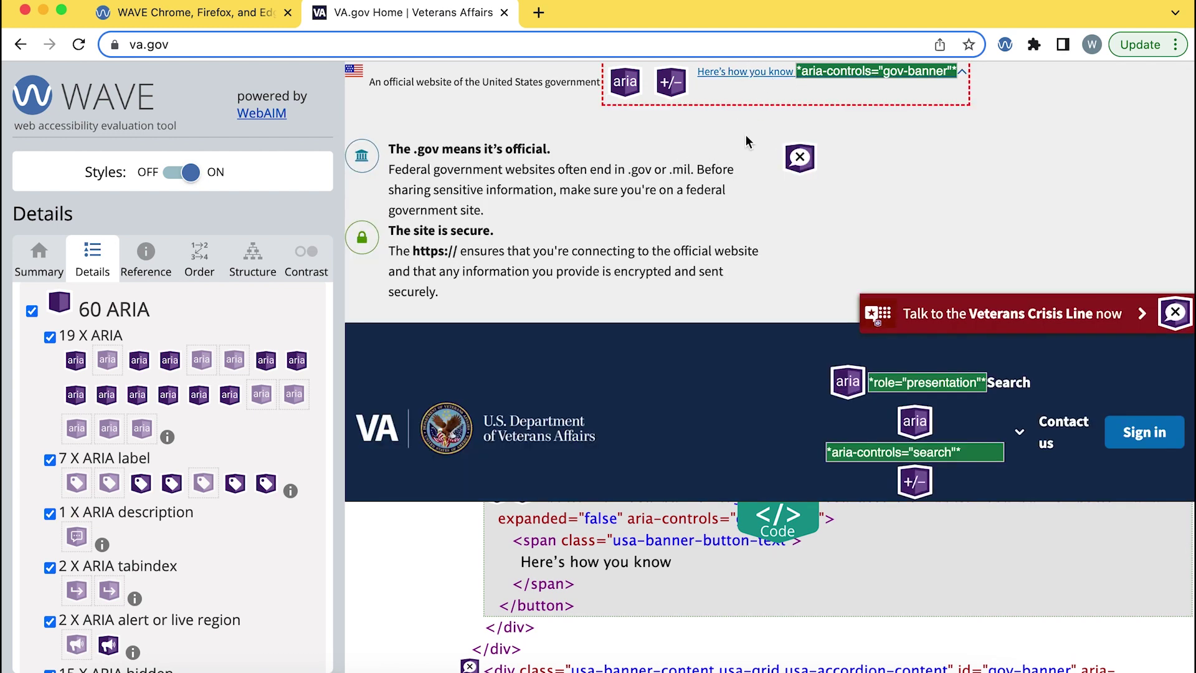
click(748, 72)
- Collapse the 'Here's how you know' banner and jump to the More VA news chevron's ARIA item
click(745, 73)
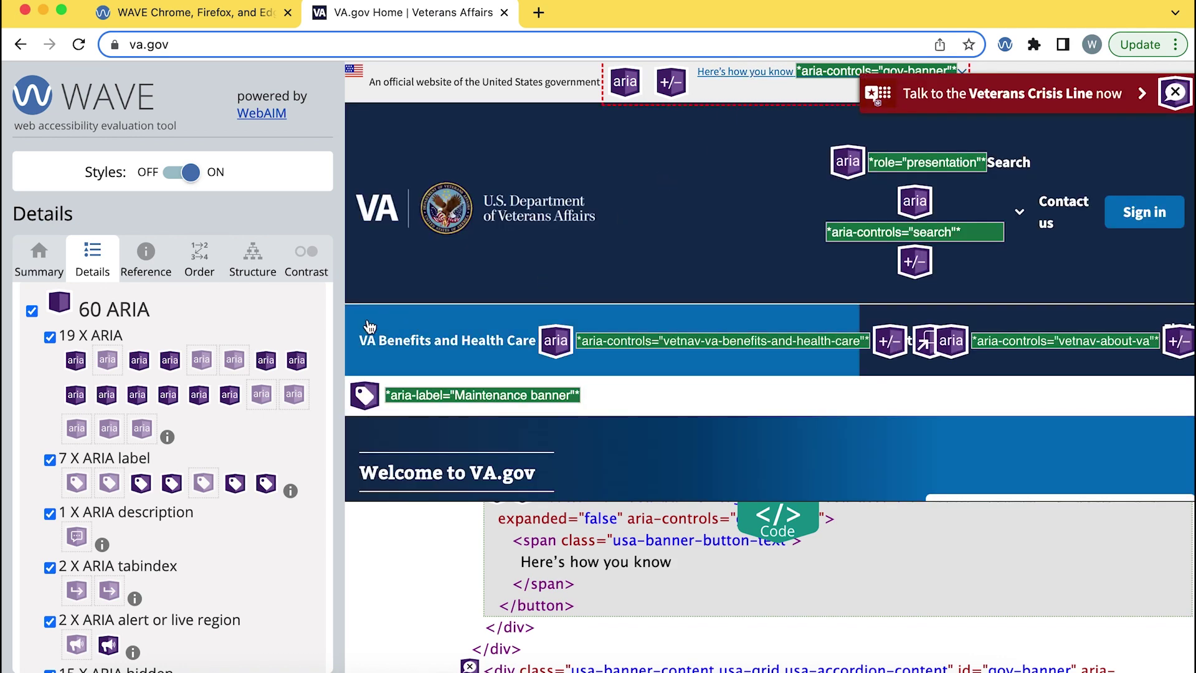
click(226, 400)
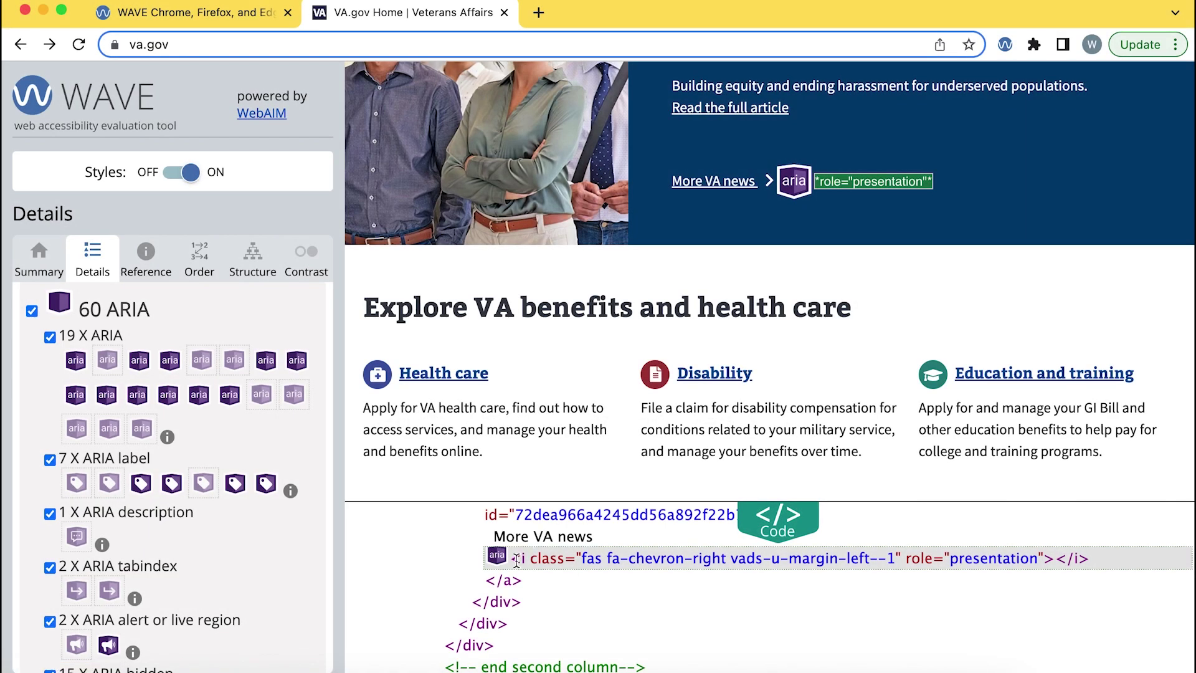
mouse_move(516, 559)
mouse_down()
mouse_move(556, 561)
mouse_move(529, 561)
mouse_up()
- Inspect the Top pages ul with role="list", then jump to the Feedback button's ARIA label
click(531, 559)
click(196, 405)
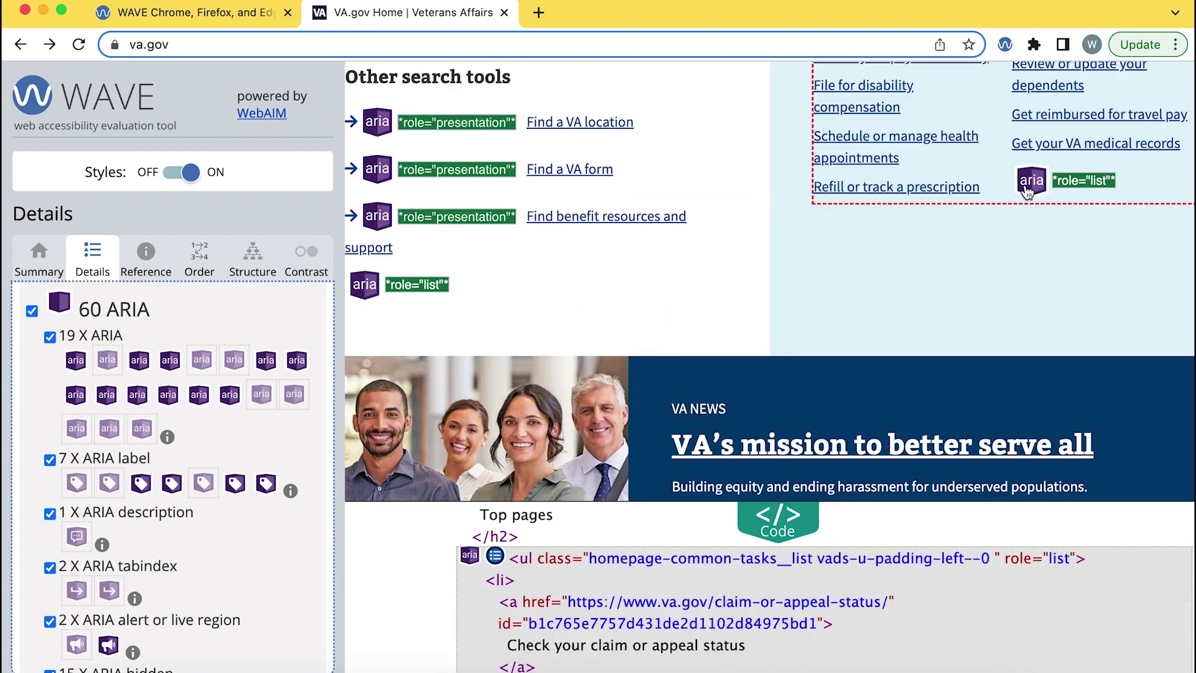
scroll(1027, 192, up, 2)
scroll(1026, 191, up, 2)
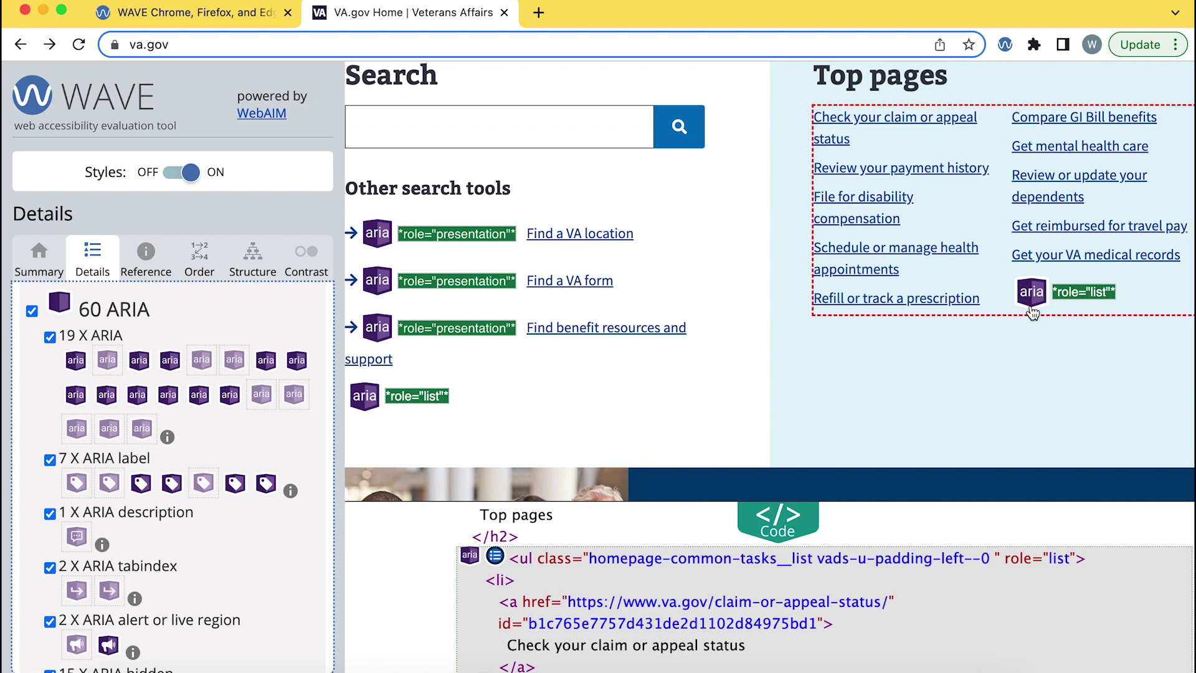
drag(520, 562, 537, 561)
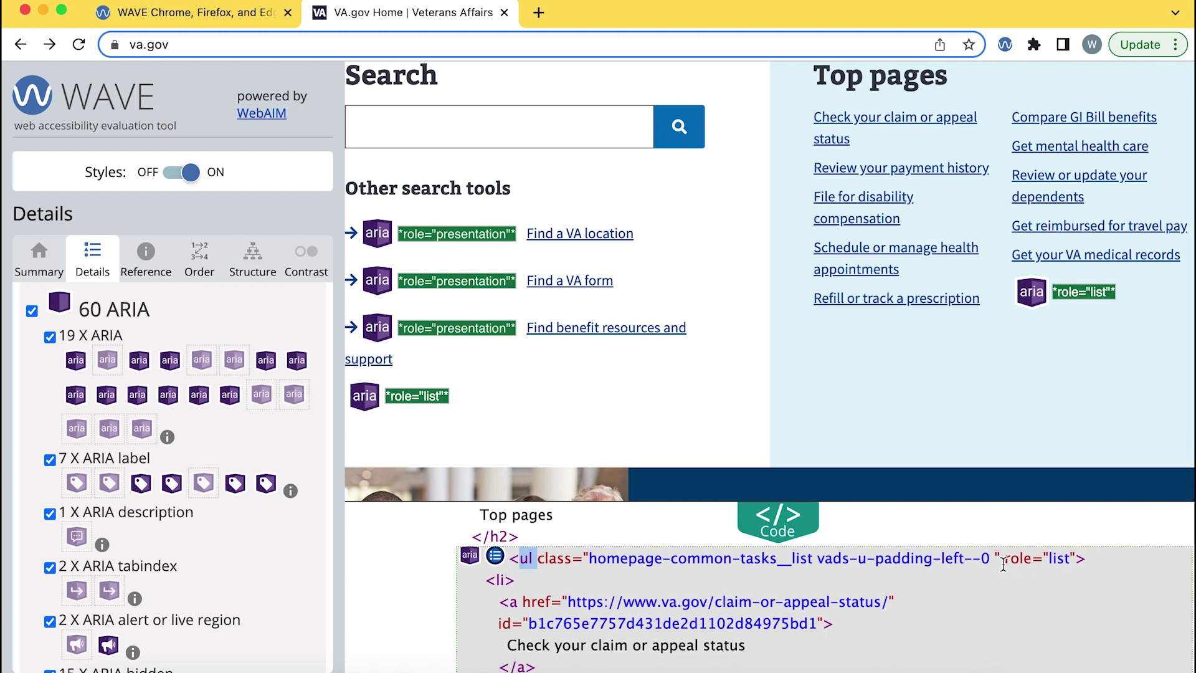
drag(1005, 560, 1077, 560)
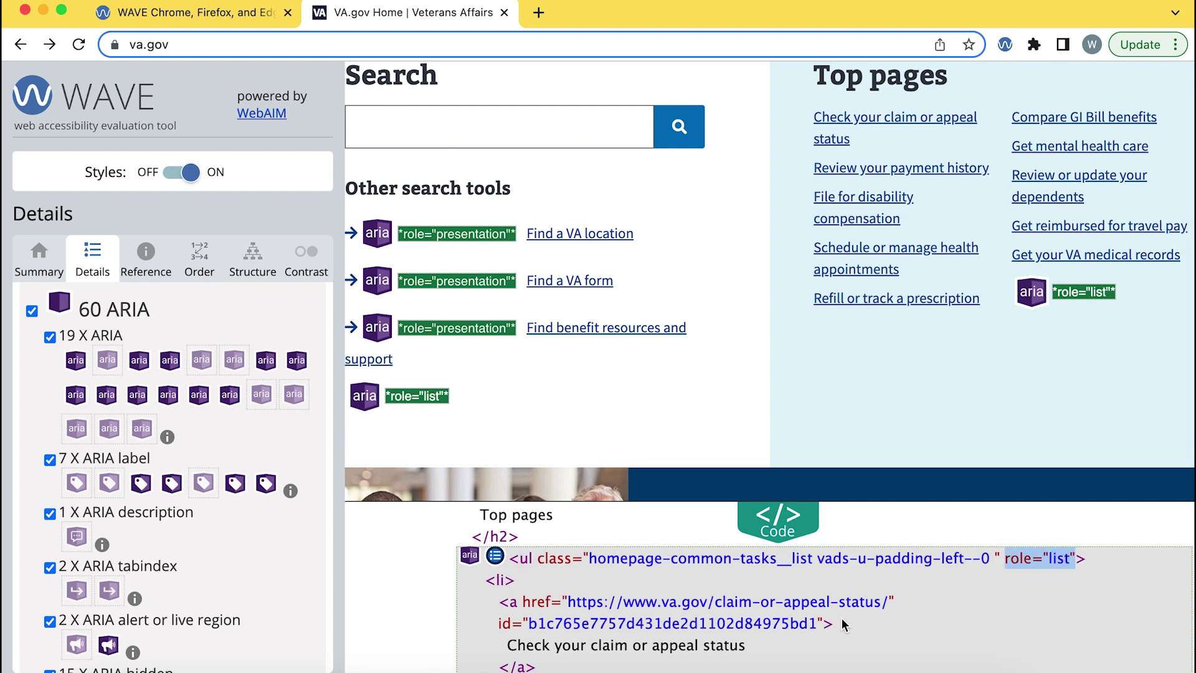
drag(519, 559, 534, 559)
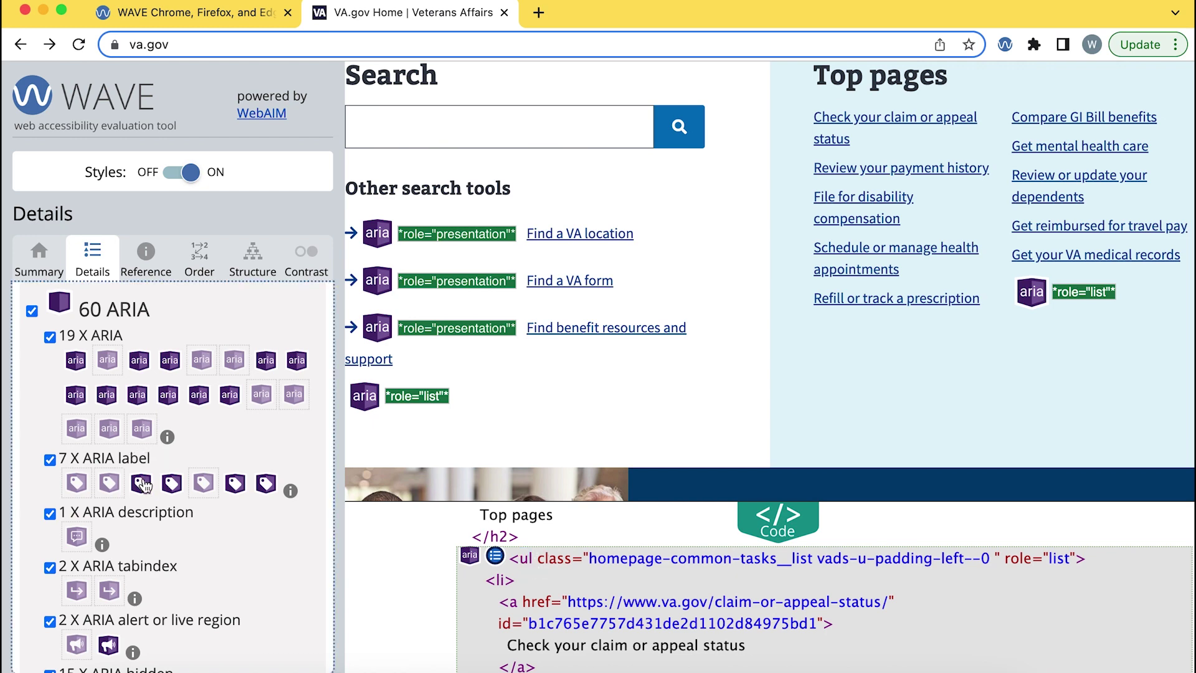
click(142, 484)
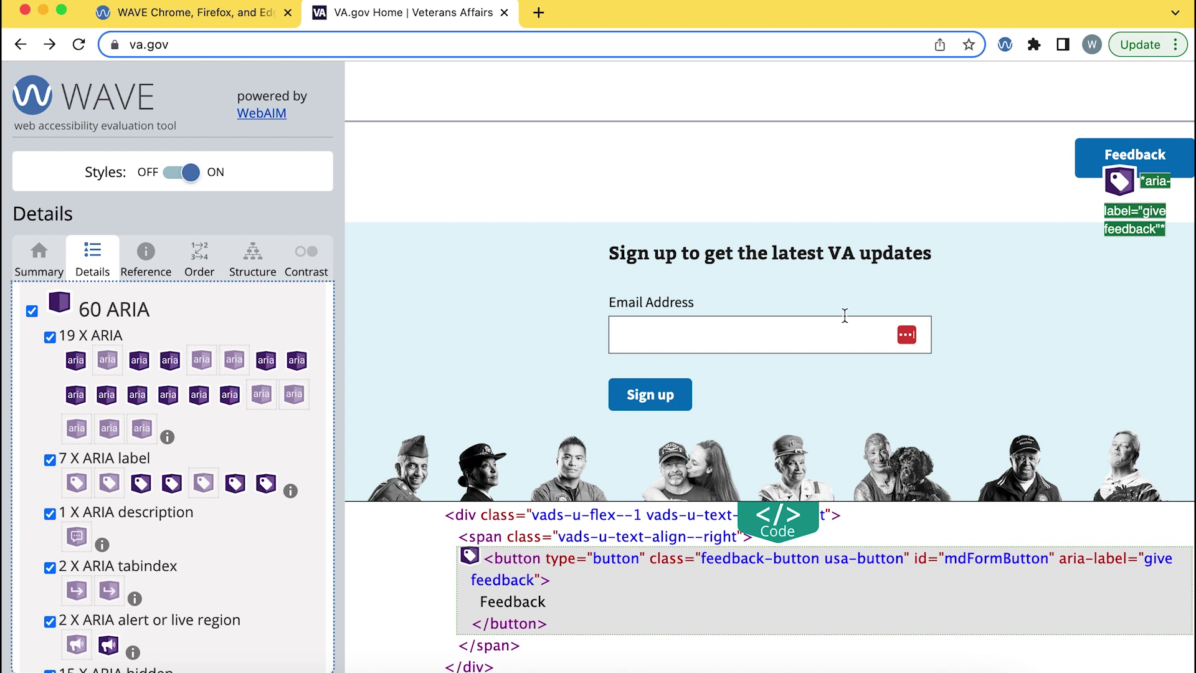
- Read the ARIA label reference and highlight the Feedback button's aria-label="give feedback" code
click(1117, 190)
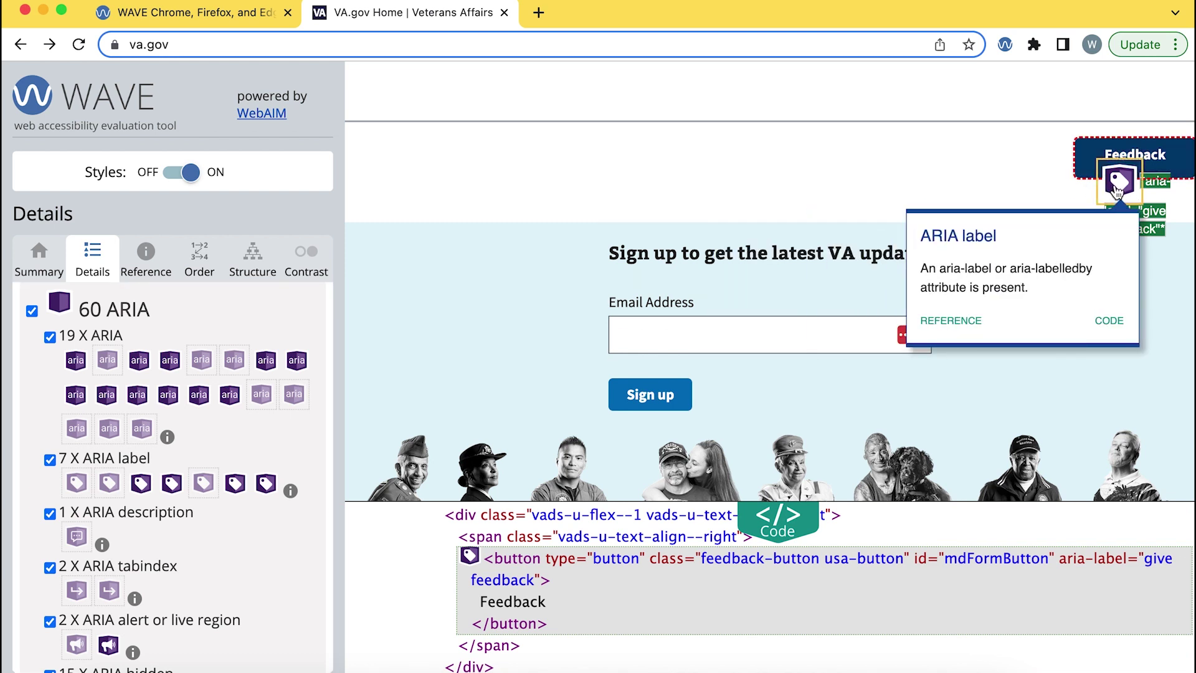
click(951, 321)
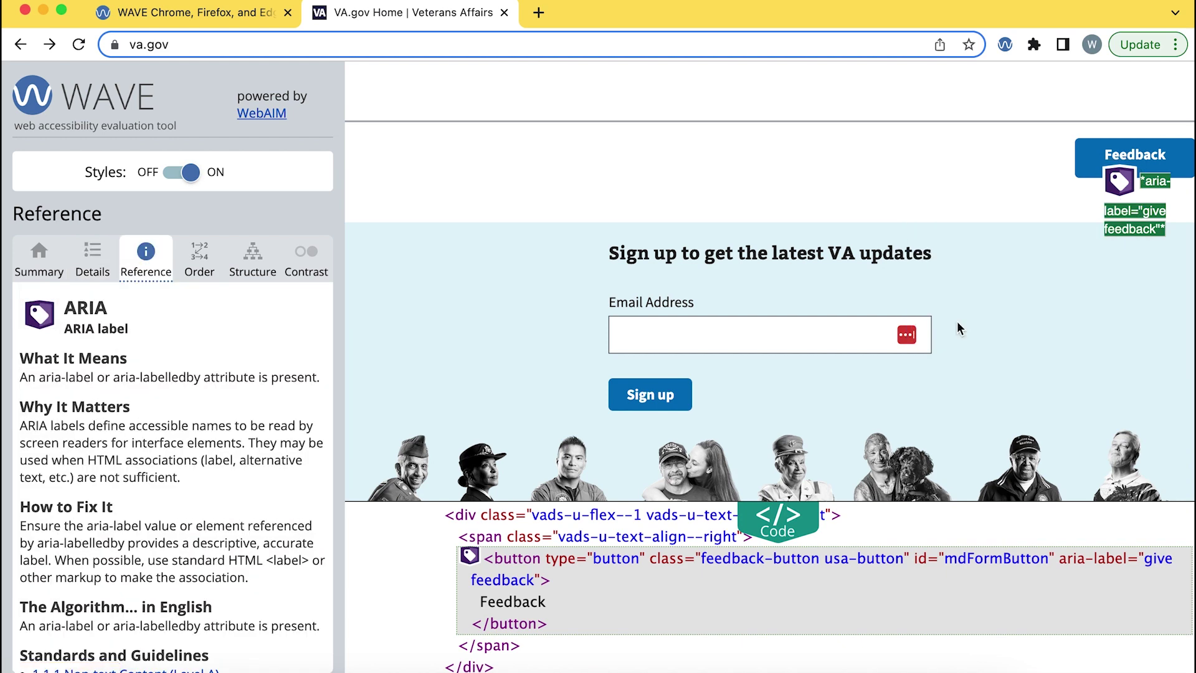
click(23, 428)
drag(222, 417, 232, 424)
drag(21, 428, 235, 428)
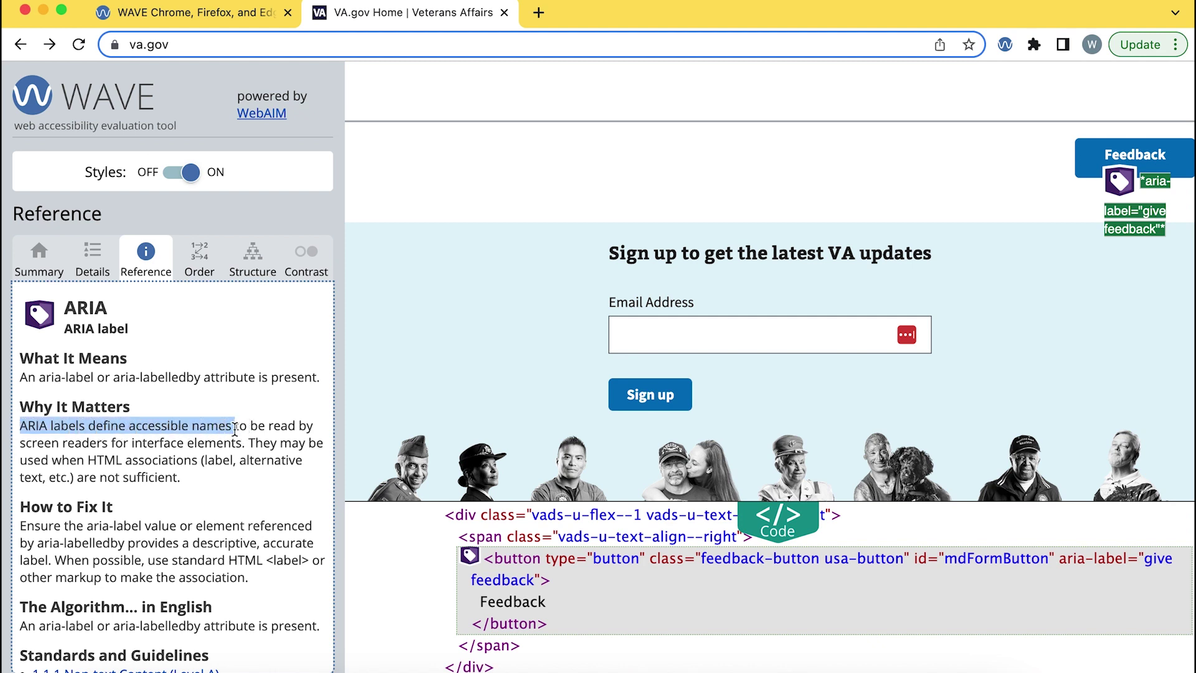
click(235, 428)
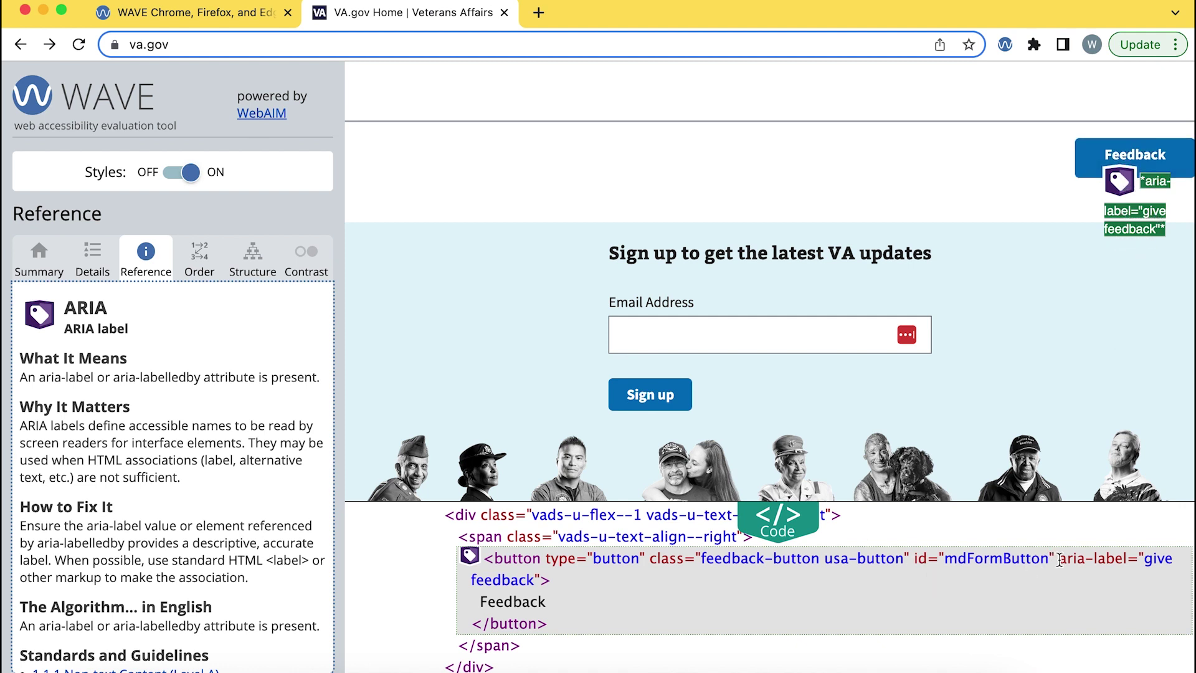
drag(1059, 557, 544, 584)
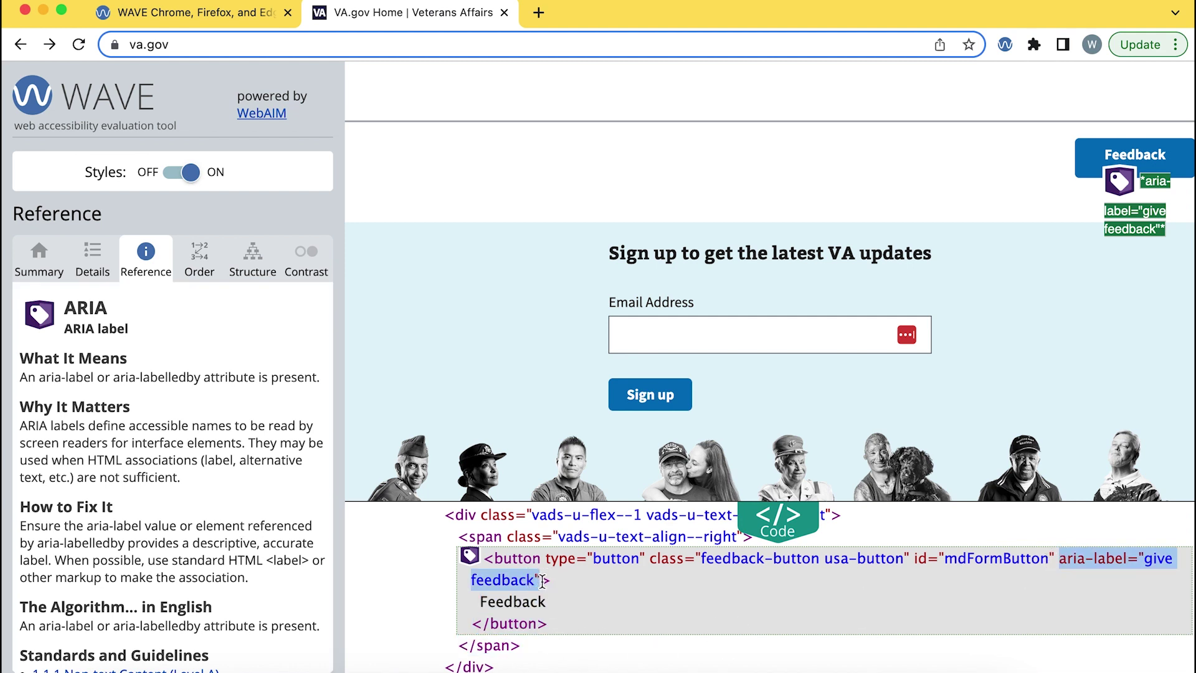
- In the navigation Order list, jump to item 43, 'Button: give feedback'
click(563, 581)
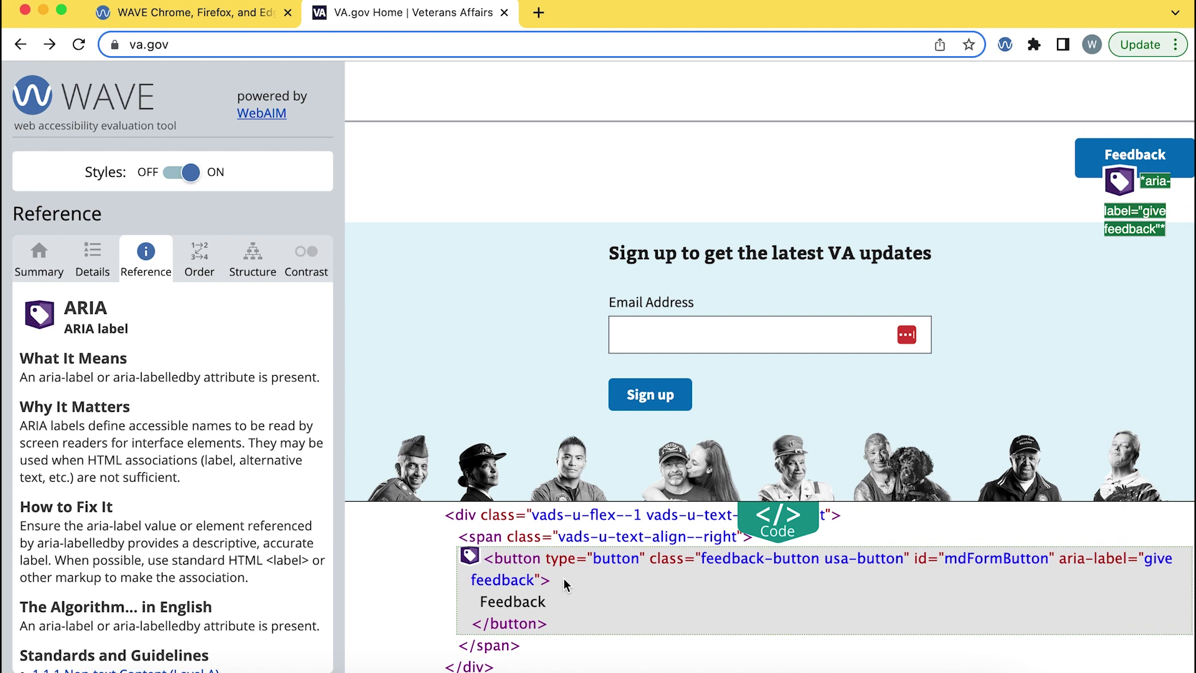
click(203, 263)
scroll(151, 524, down, 5)
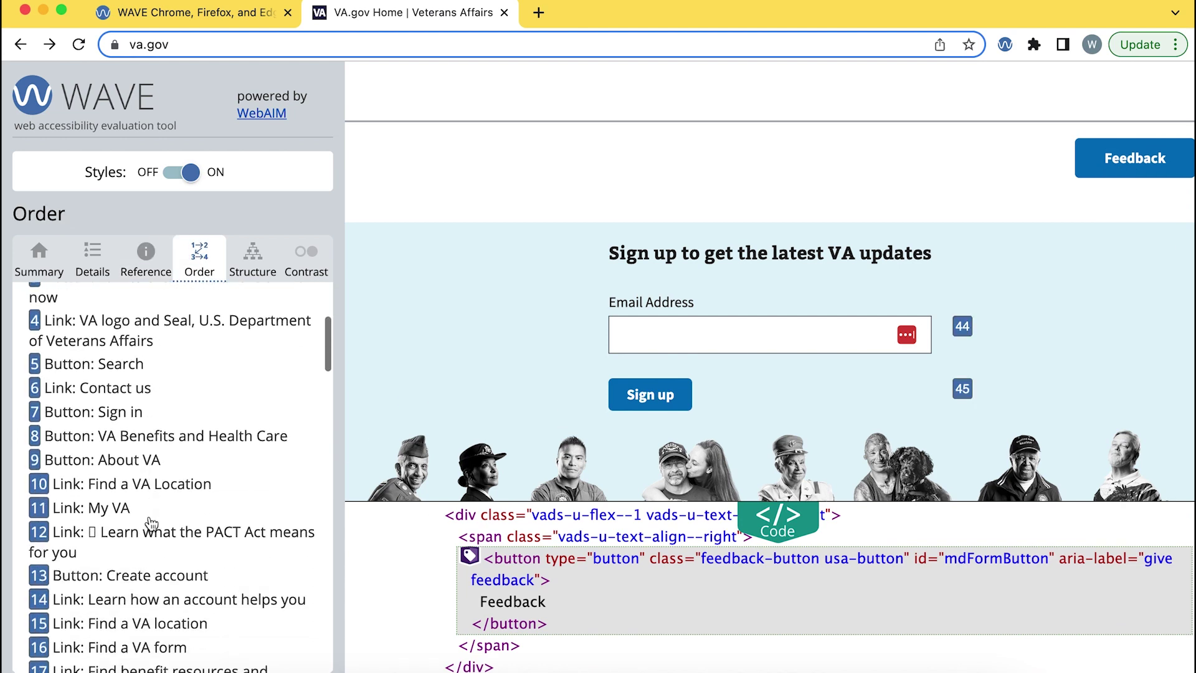
scroll(150, 524, down, 5)
scroll(150, 523, down, 5)
scroll(150, 523, down, 5)
scroll(151, 524, down, 3)
scroll(59, 449, down, 3)
click(43, 427)
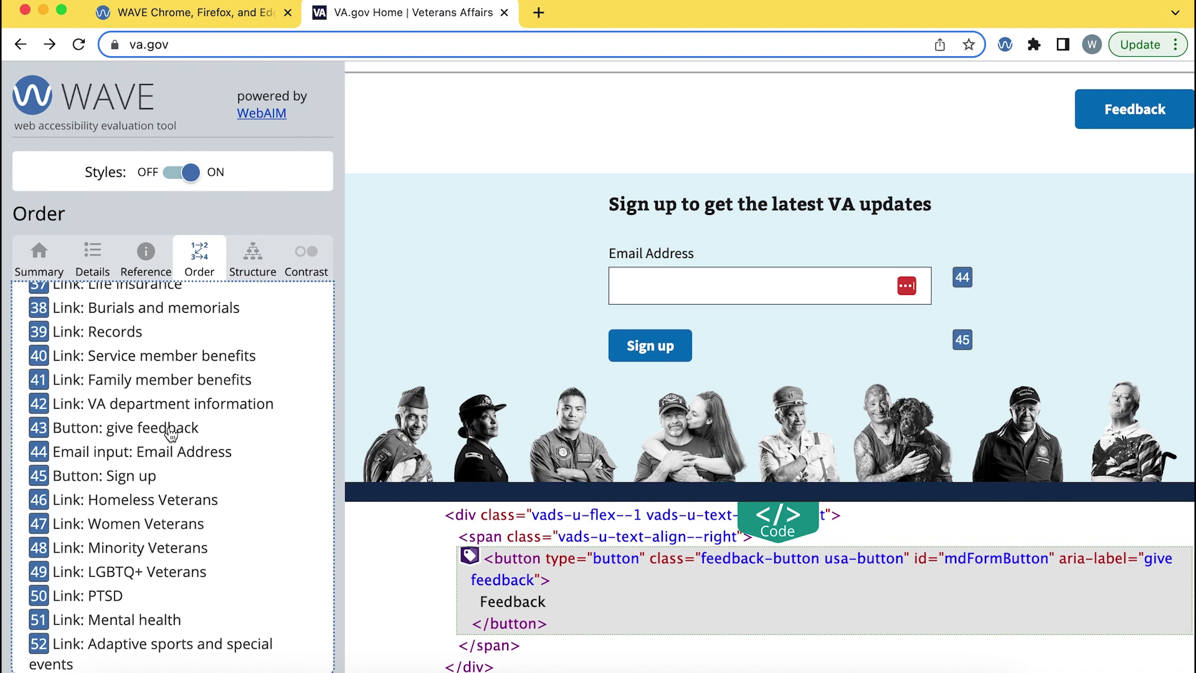
- Back in Details, locate the ARIA description element with page styles turned off
click(98, 271)
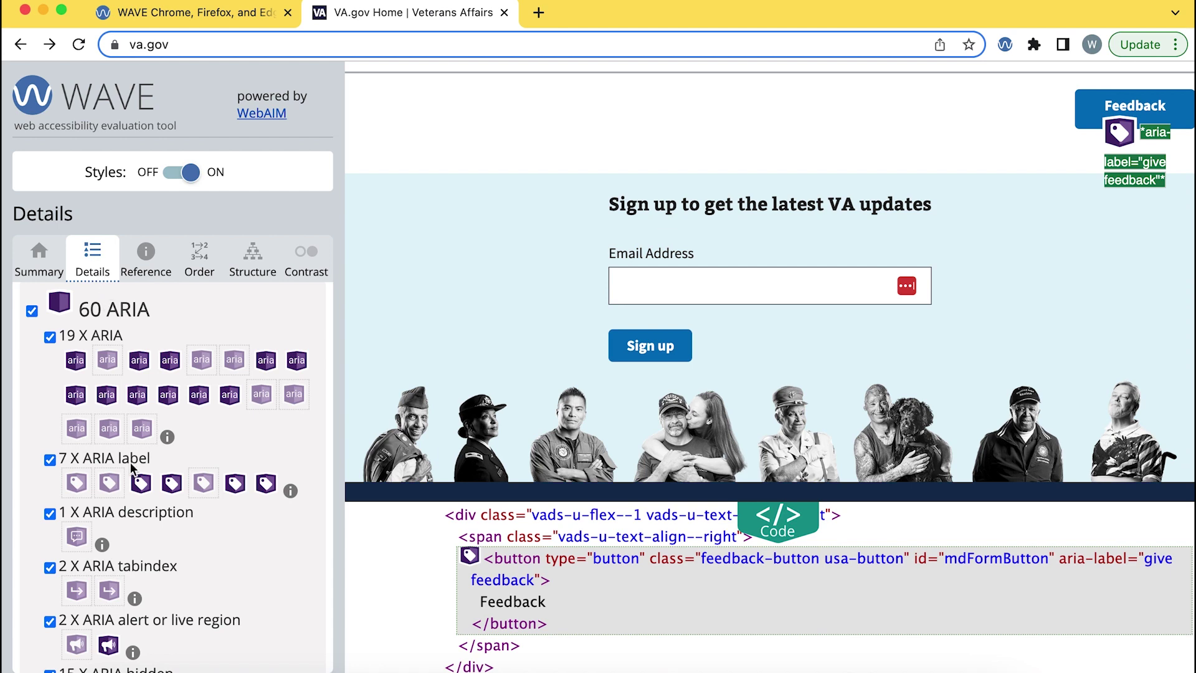
scroll(132, 521, down, 1)
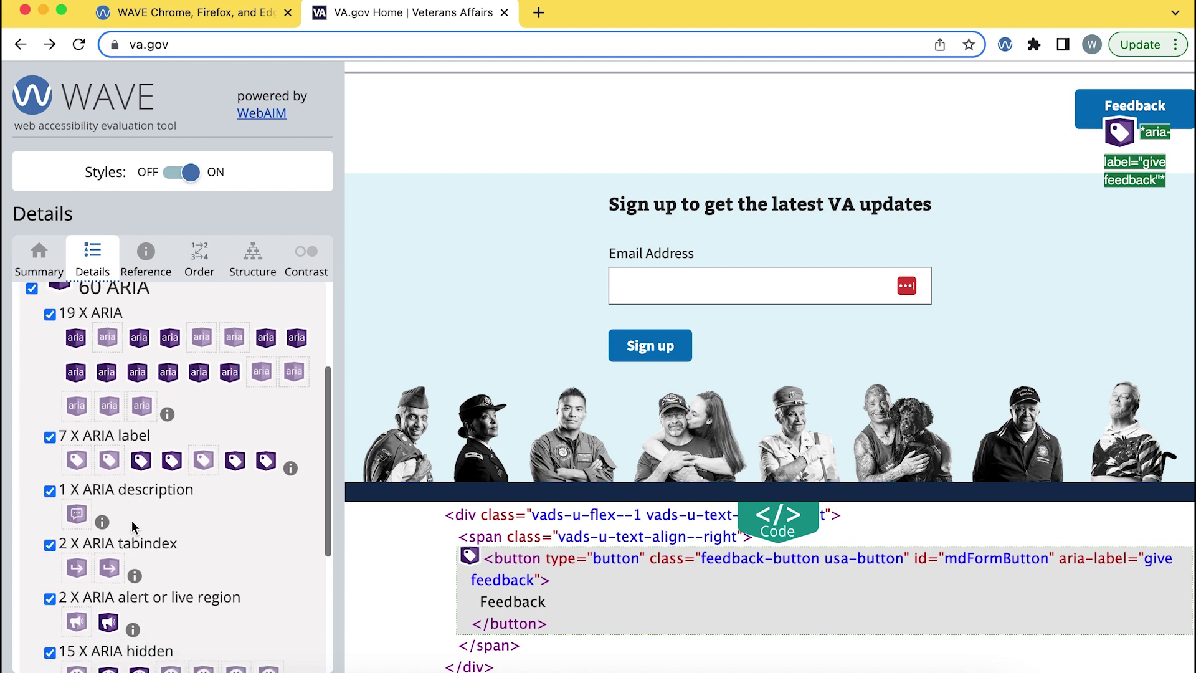
click(78, 514)
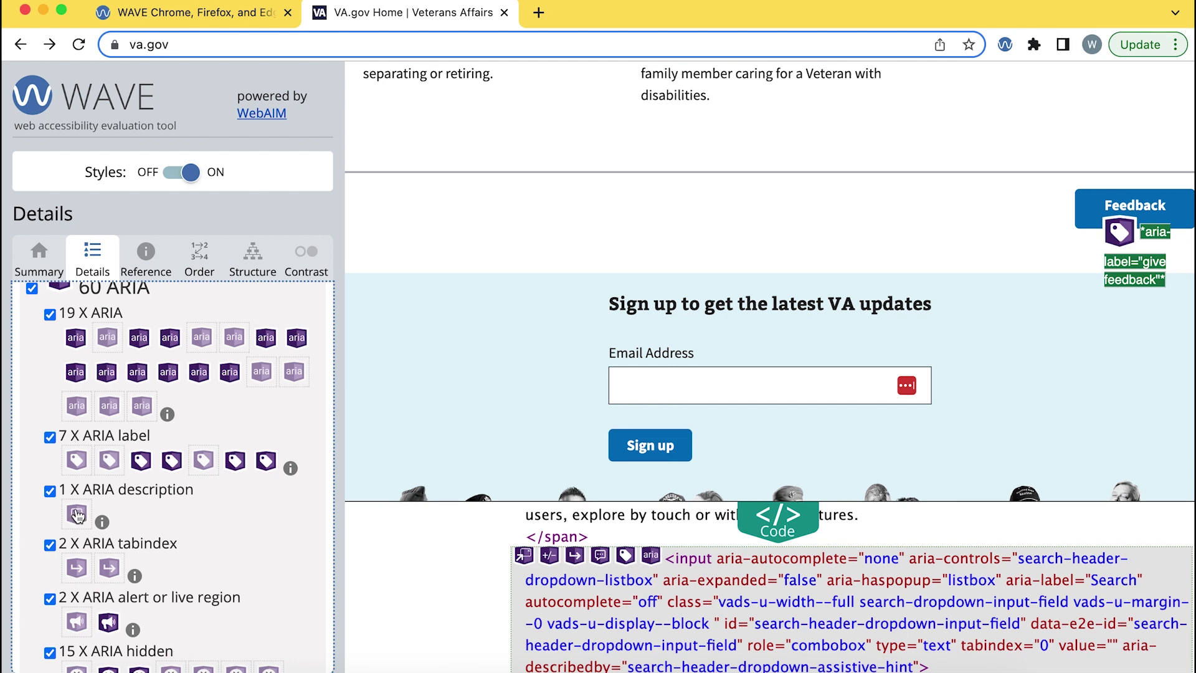
click(187, 176)
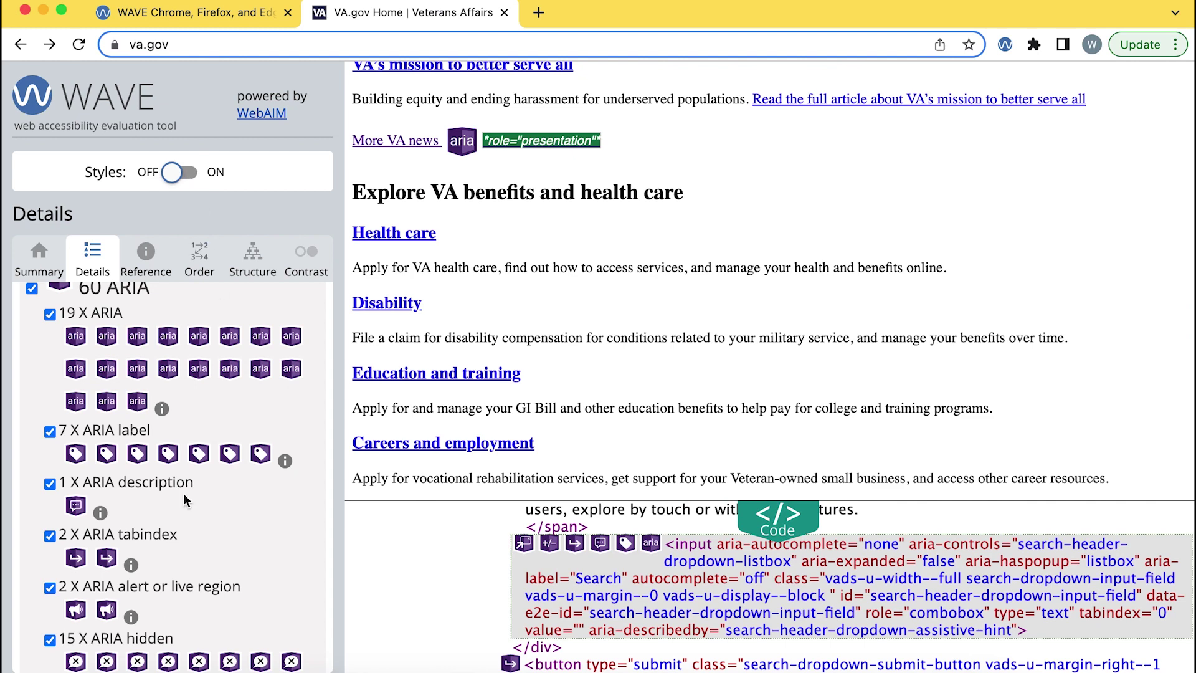
click(77, 505)
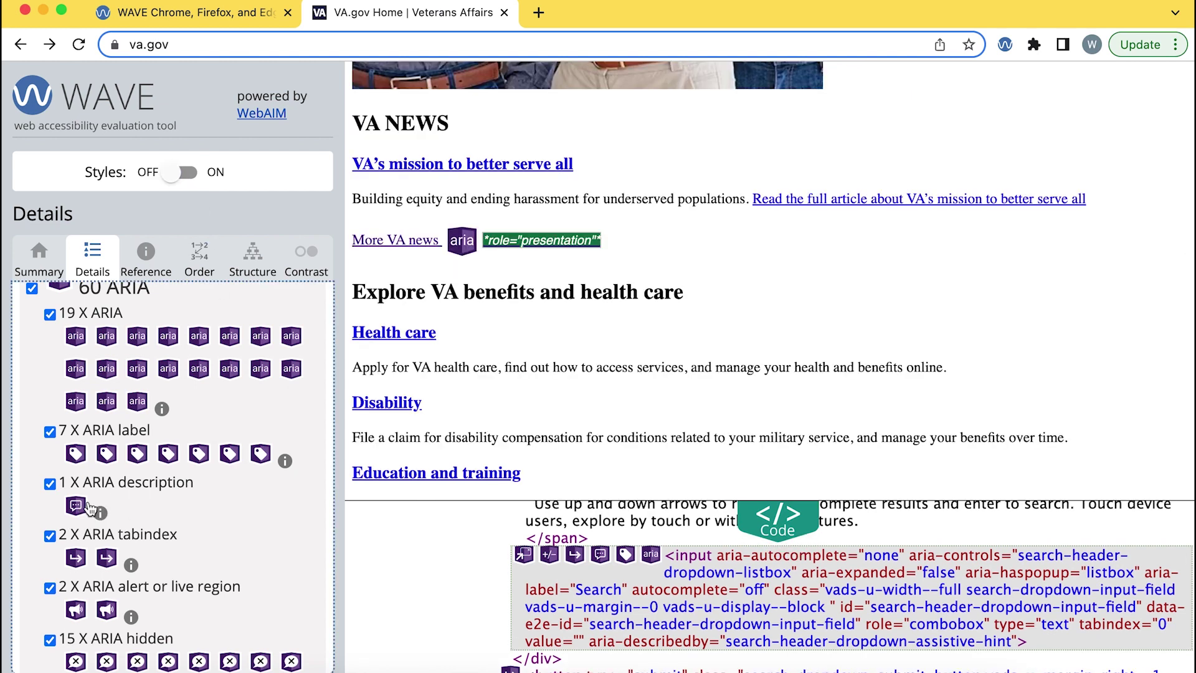
scroll(538, 439, up, 5)
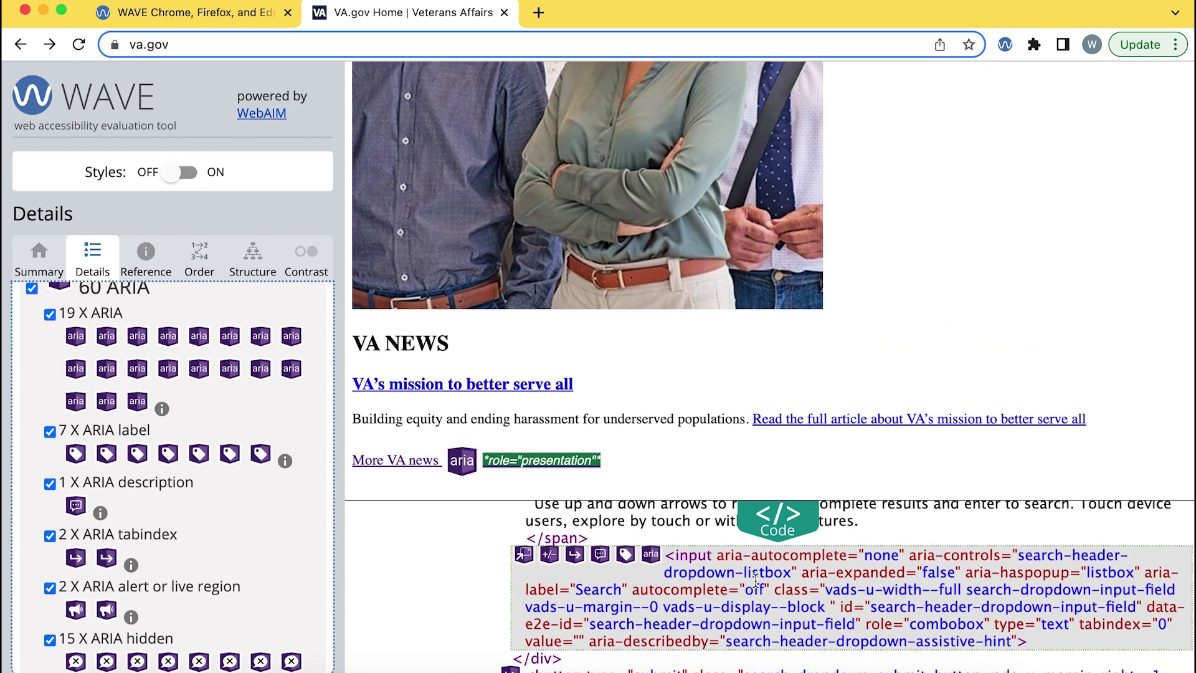
- Highlight the search-header-dropdown-listbox value and expand the search panel
drag(1018, 555, 794, 572)
click(721, 572)
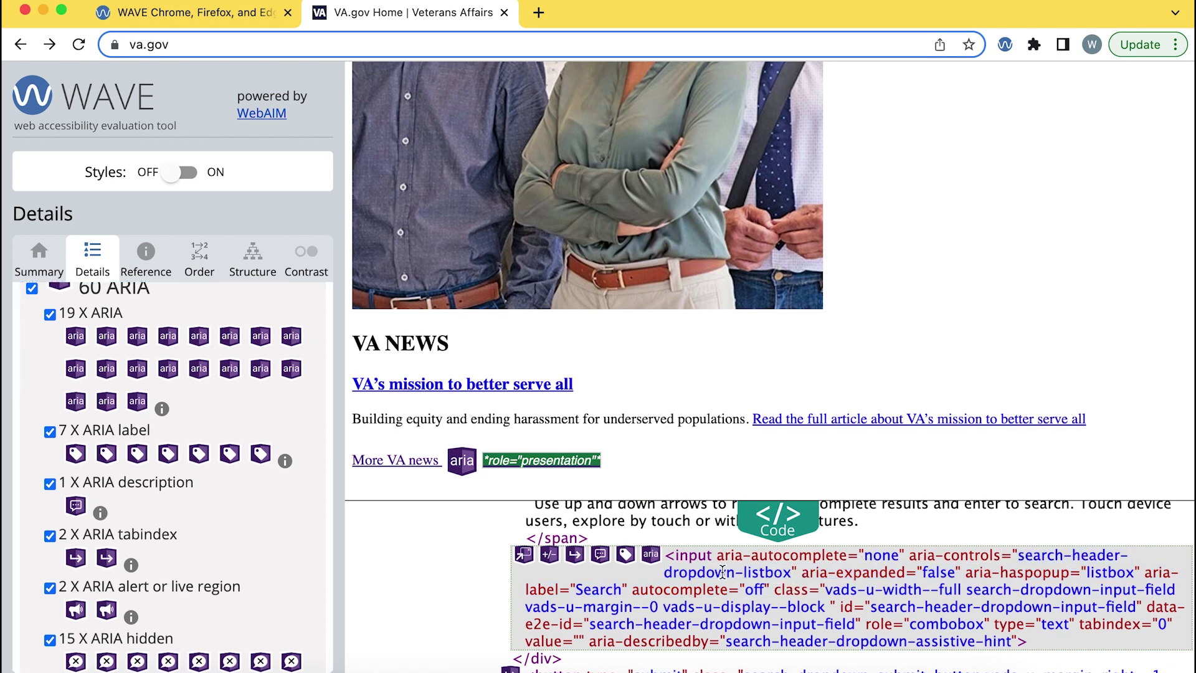
scroll(701, 389, up, 15)
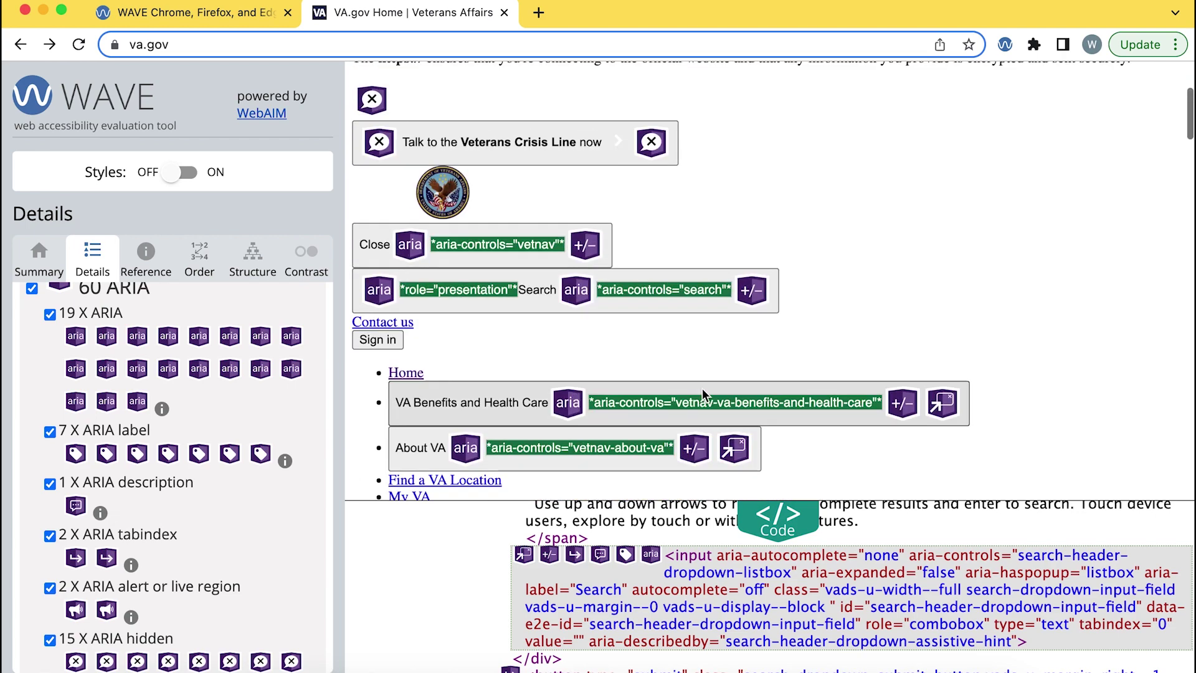
scroll(702, 387, up, 1)
scroll(701, 388, down, 2)
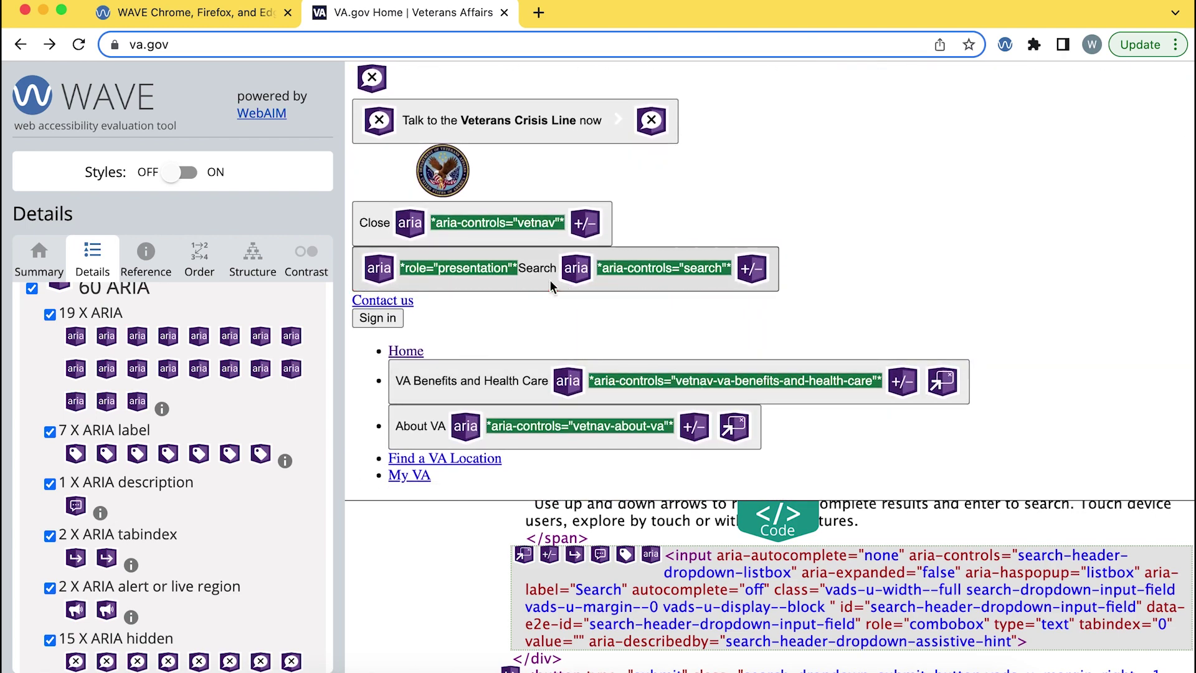
click(548, 280)
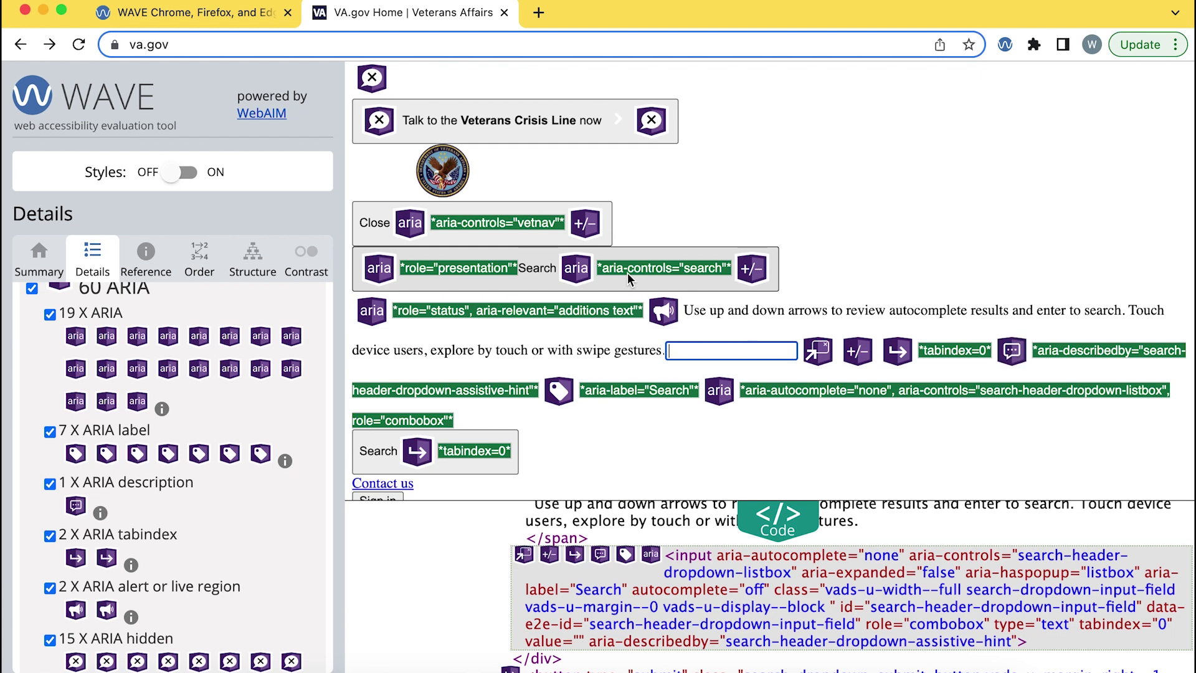
- Open the ARIA description reference and highlight the span id 'search-header-dropdown-assistive-hint' in the code
click(1012, 351)
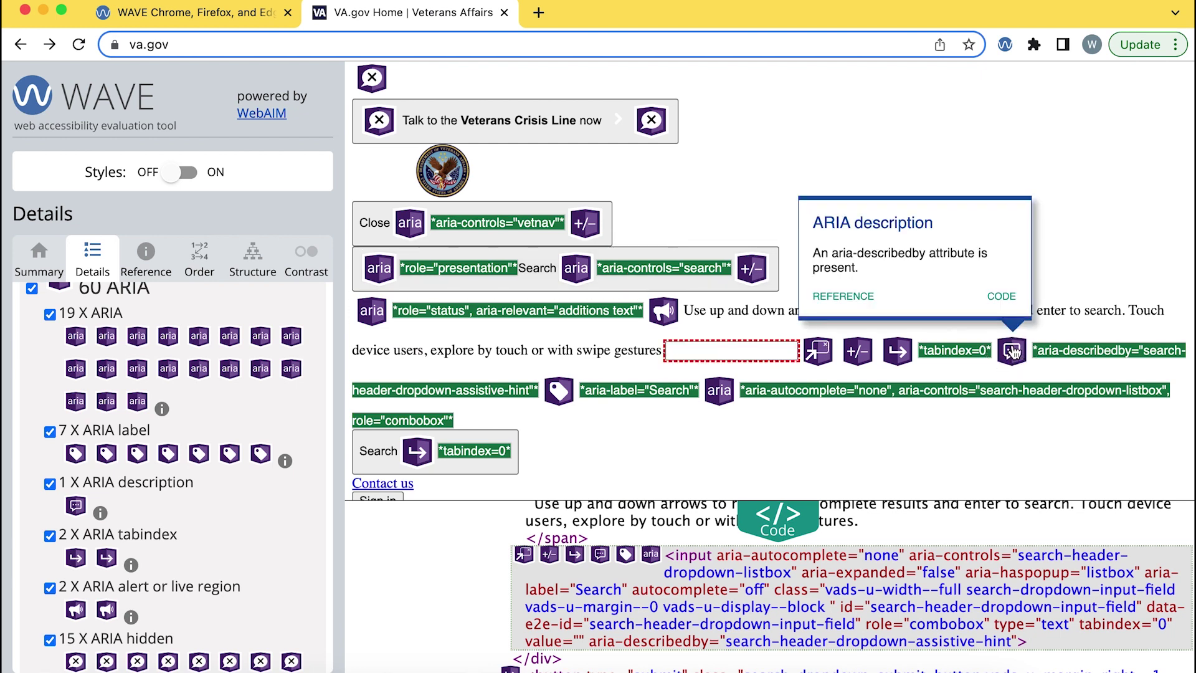
click(846, 296)
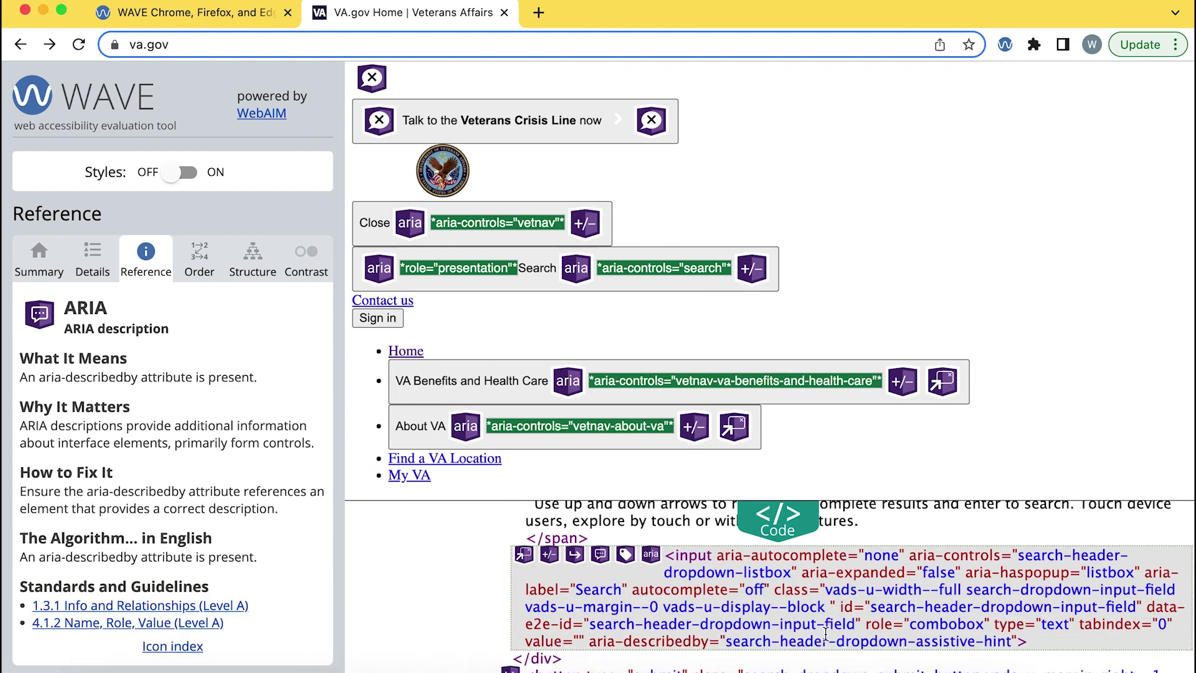
scroll(827, 634, up, 2)
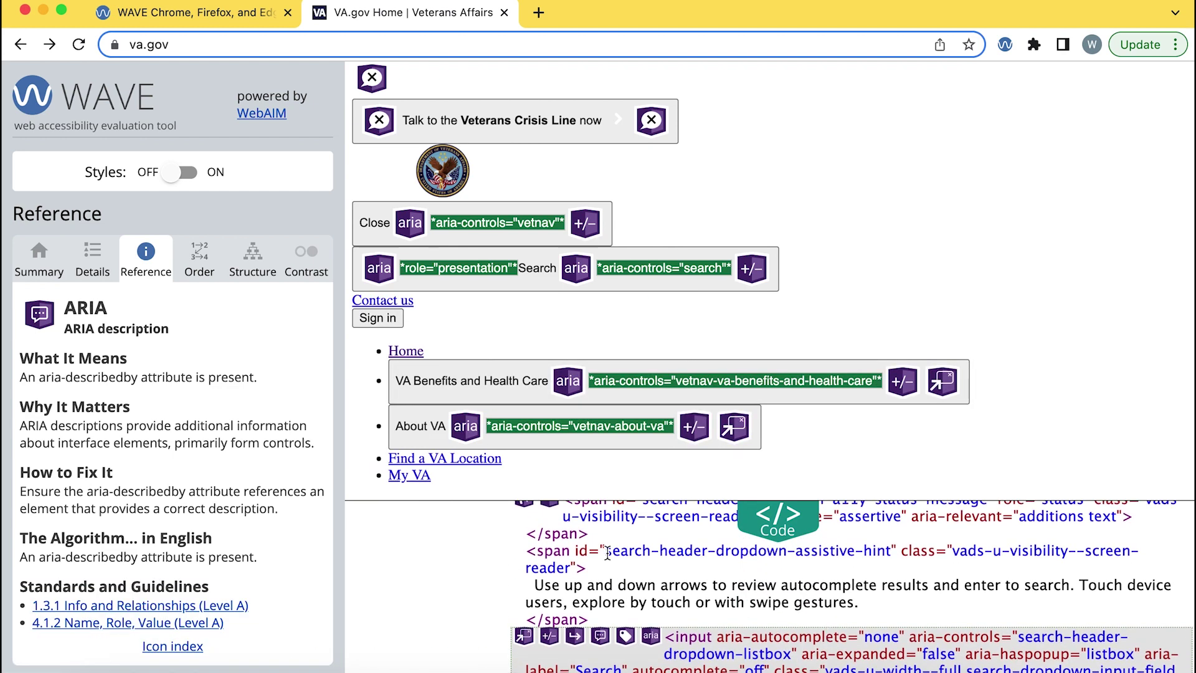
drag(605, 550, 892, 551)
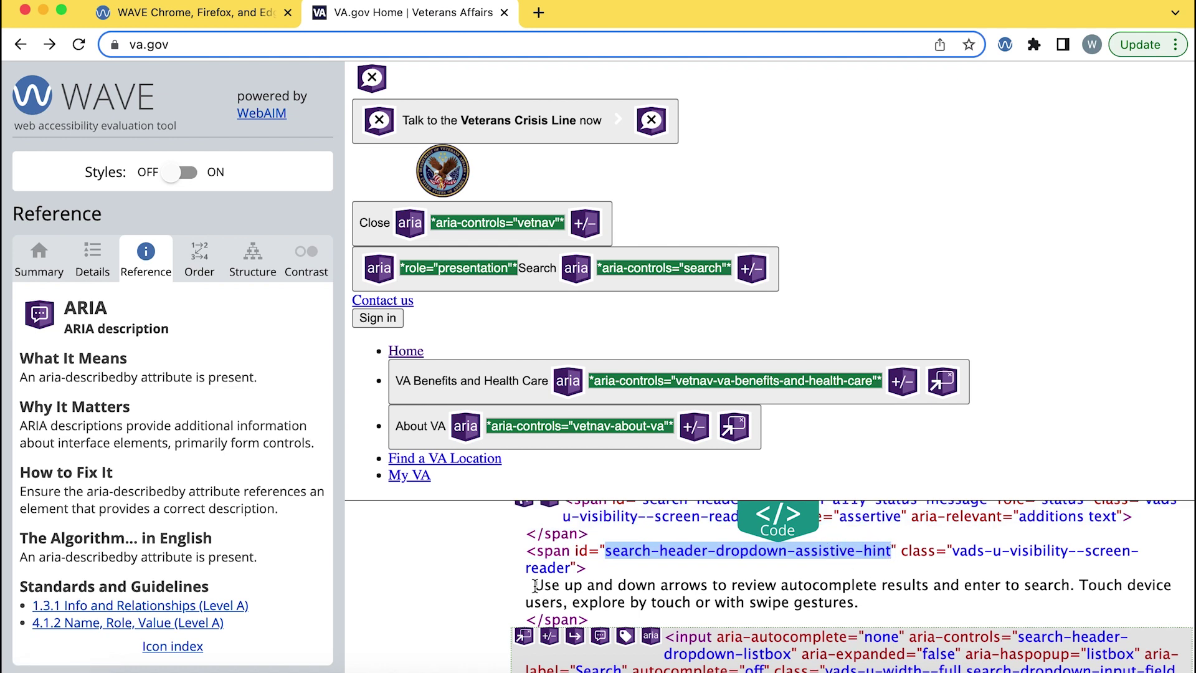
- Clear the highlight, turn Styles back on, and expand then collapse the va.gov Search dropdown
drag(533, 586, 822, 596)
click(577, 573)
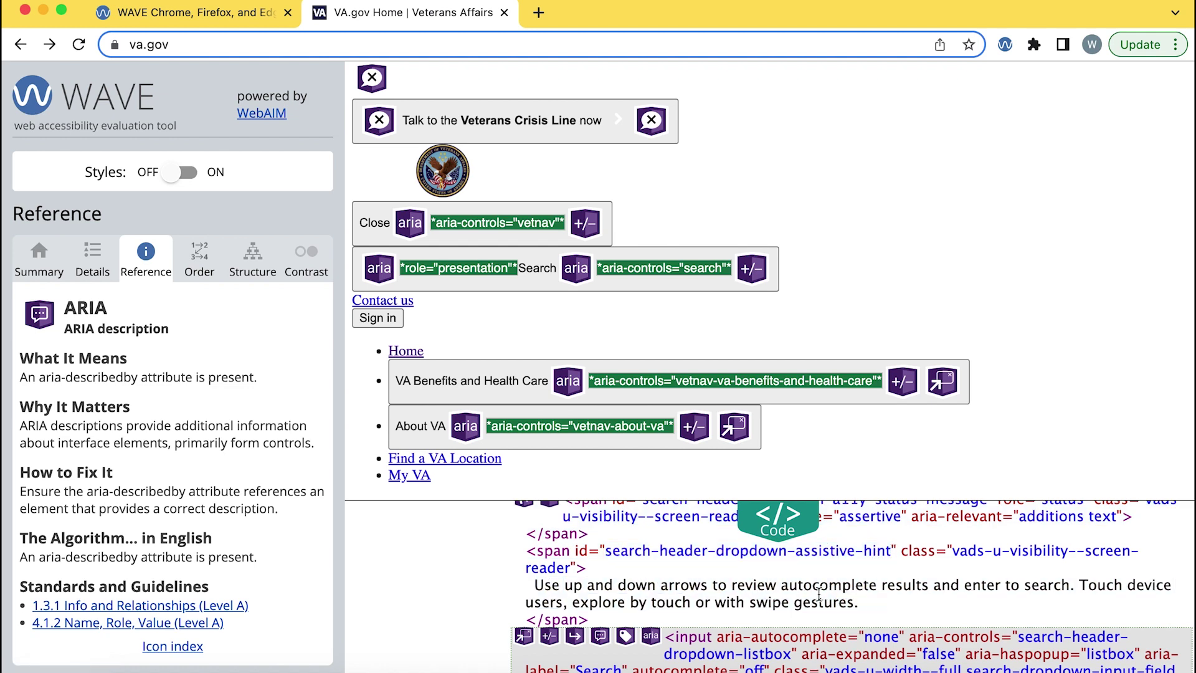
click(186, 170)
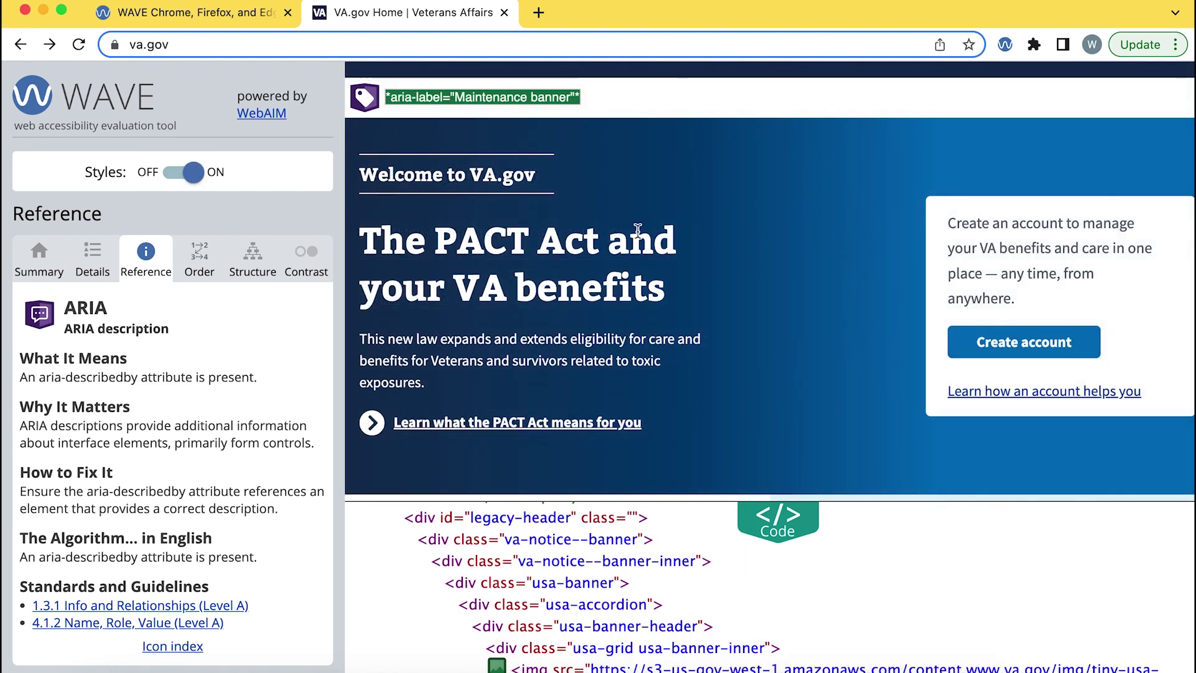
scroll(661, 241, up, 3)
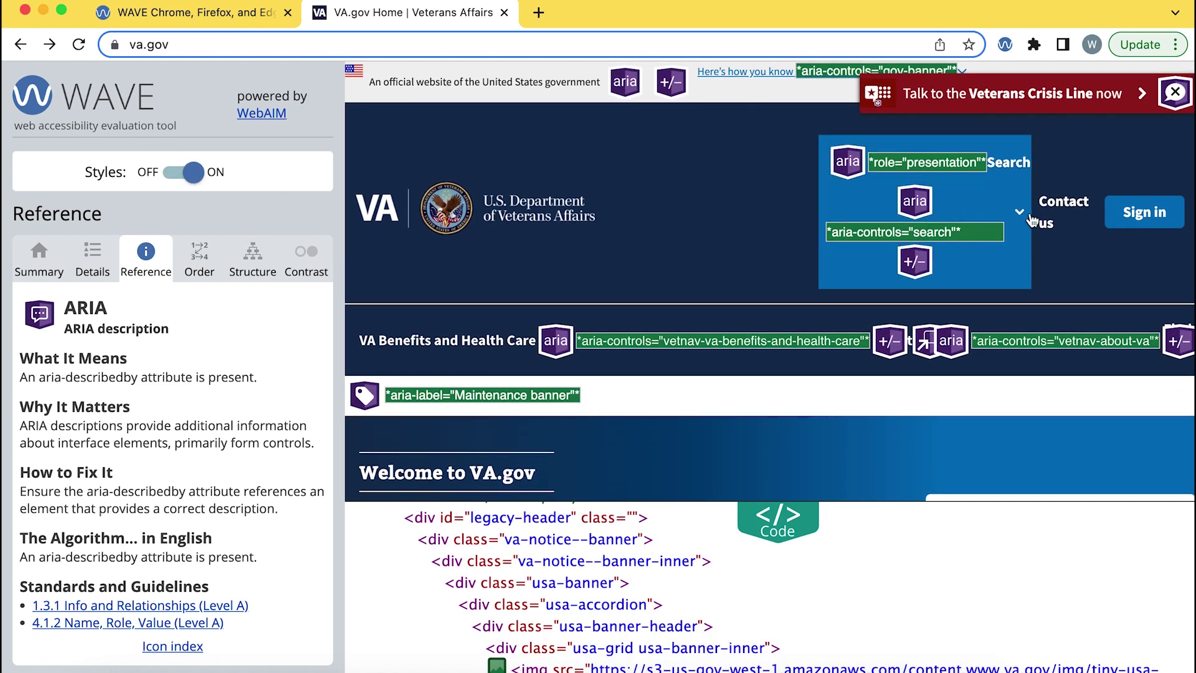
click(1021, 213)
scroll(1038, 271, down, 1)
scroll(1037, 271, down, 2)
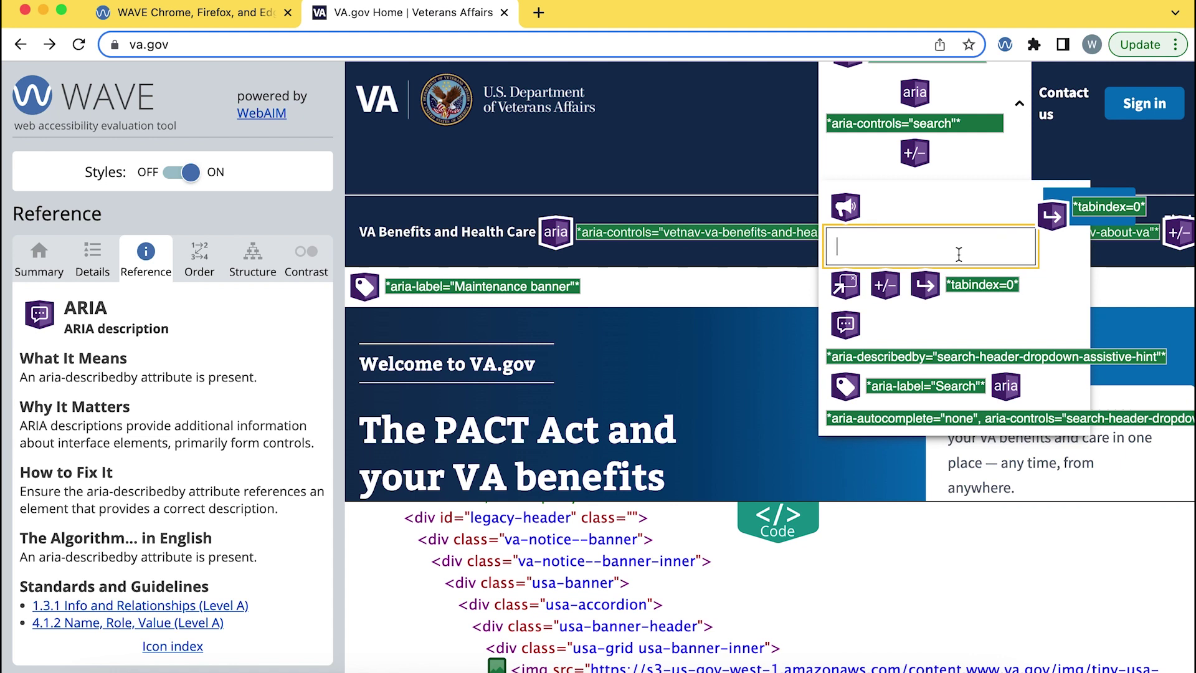
scroll(958, 254, up, 2)
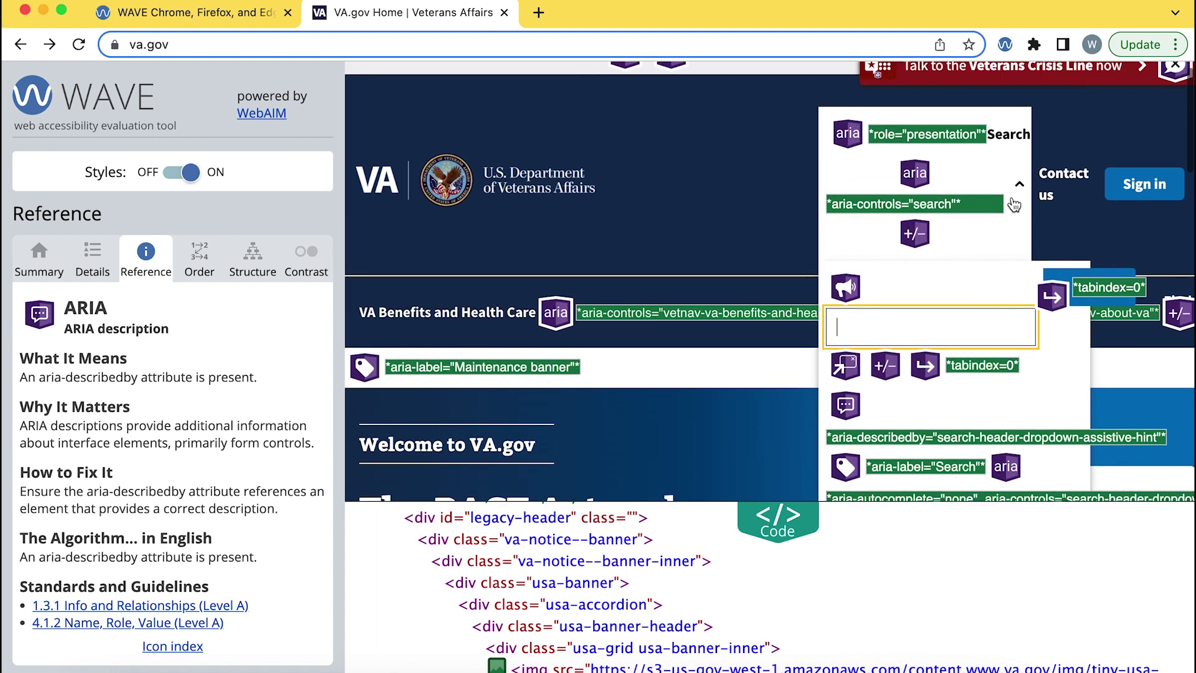
click(1020, 187)
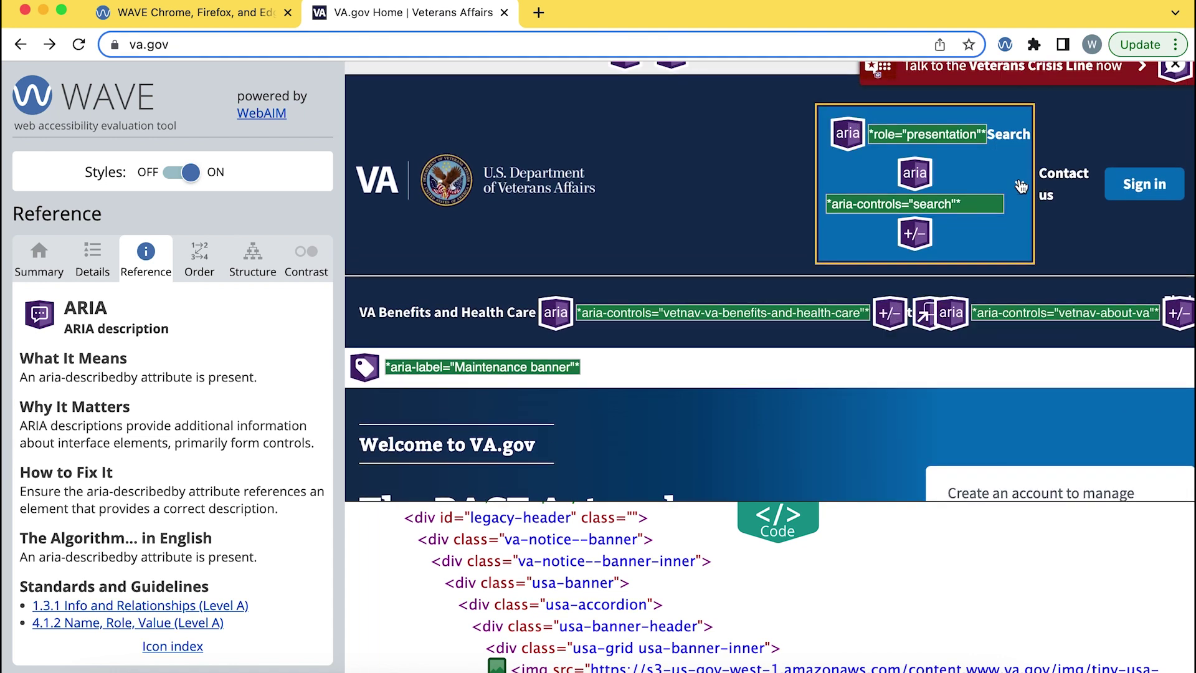